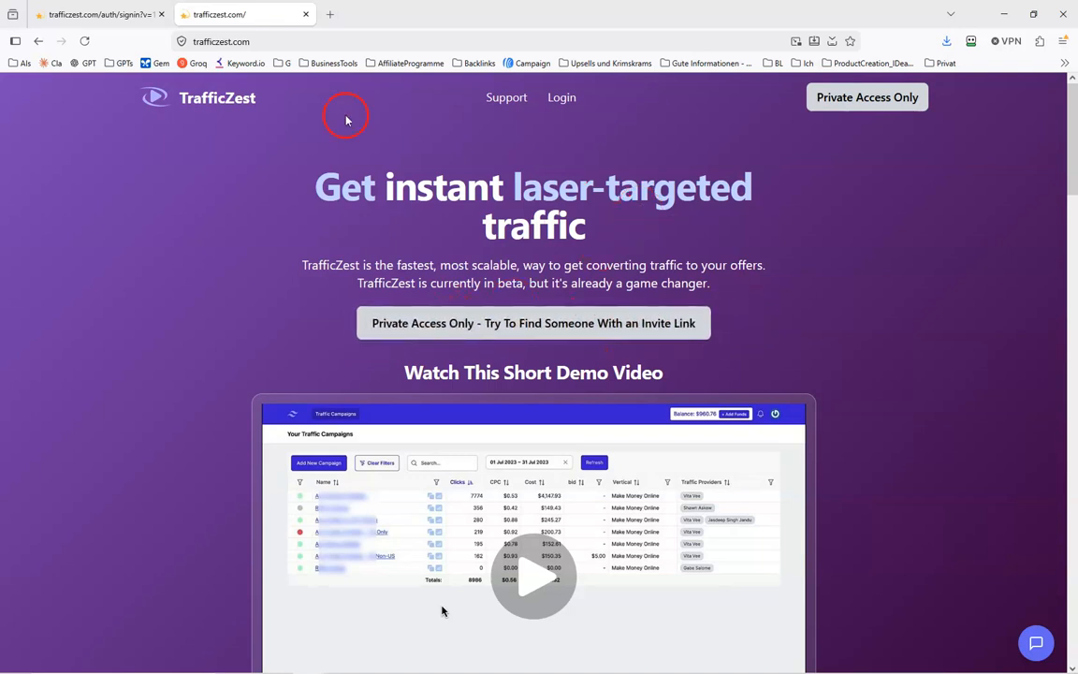
Sign in to the TrafficZest account by filling in the saved email address and password
{"action": "left_click", "coordinate": [107, 21]}
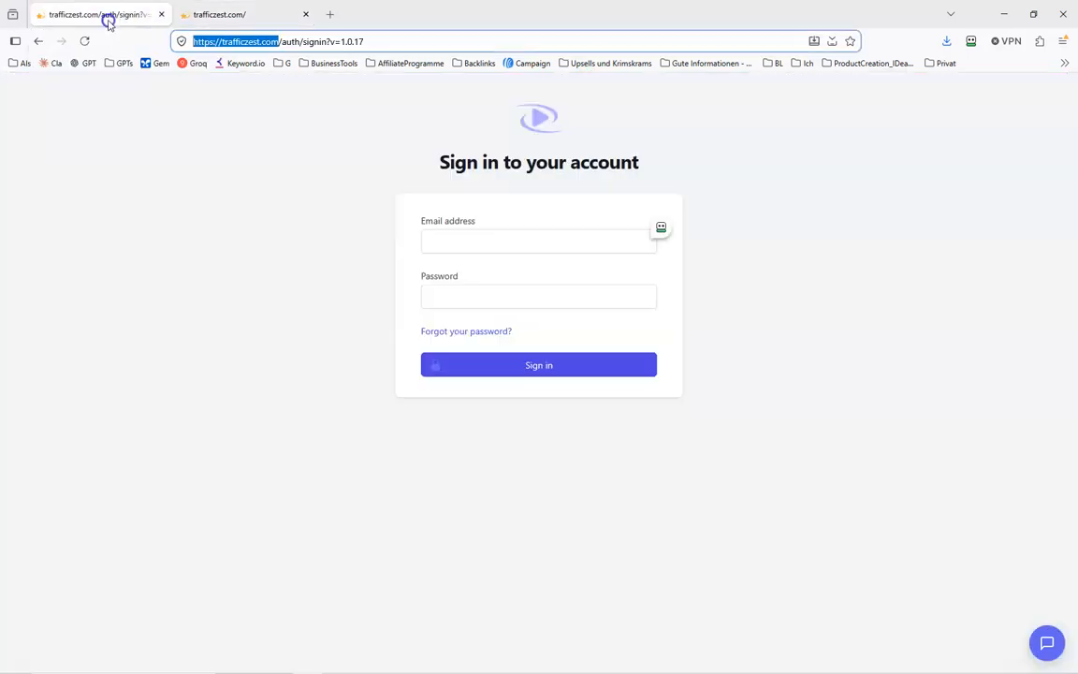
{"action": "left_click", "coordinate": [661, 228]}
{"action": "left_click", "coordinate": [695, 227]}
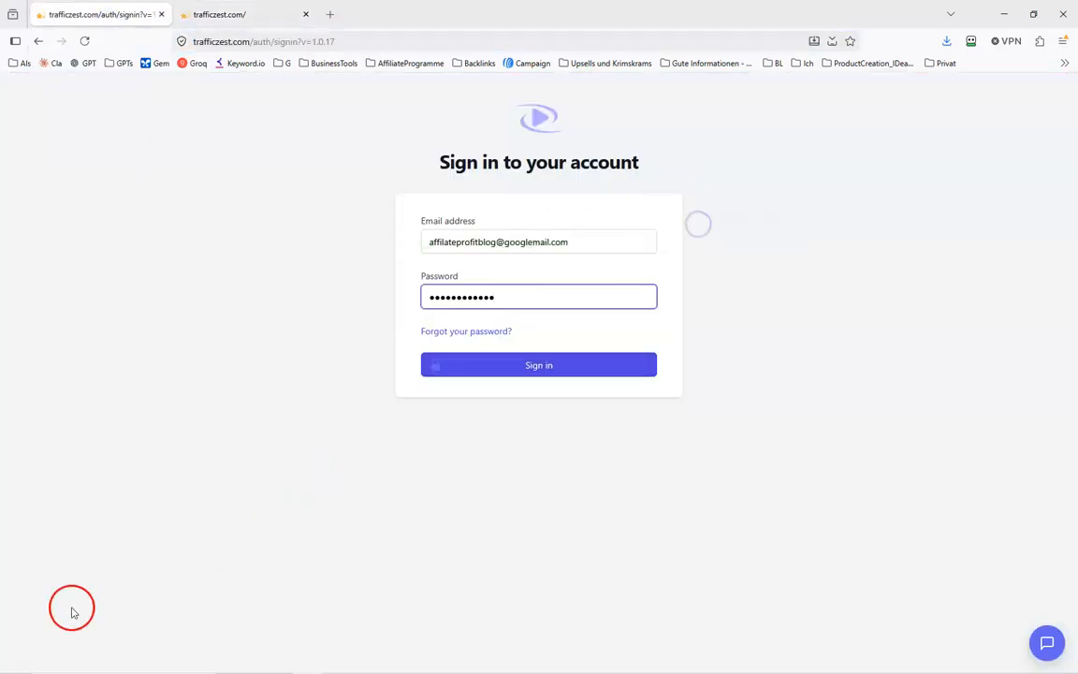
{"action": "key", "text": "Return"}
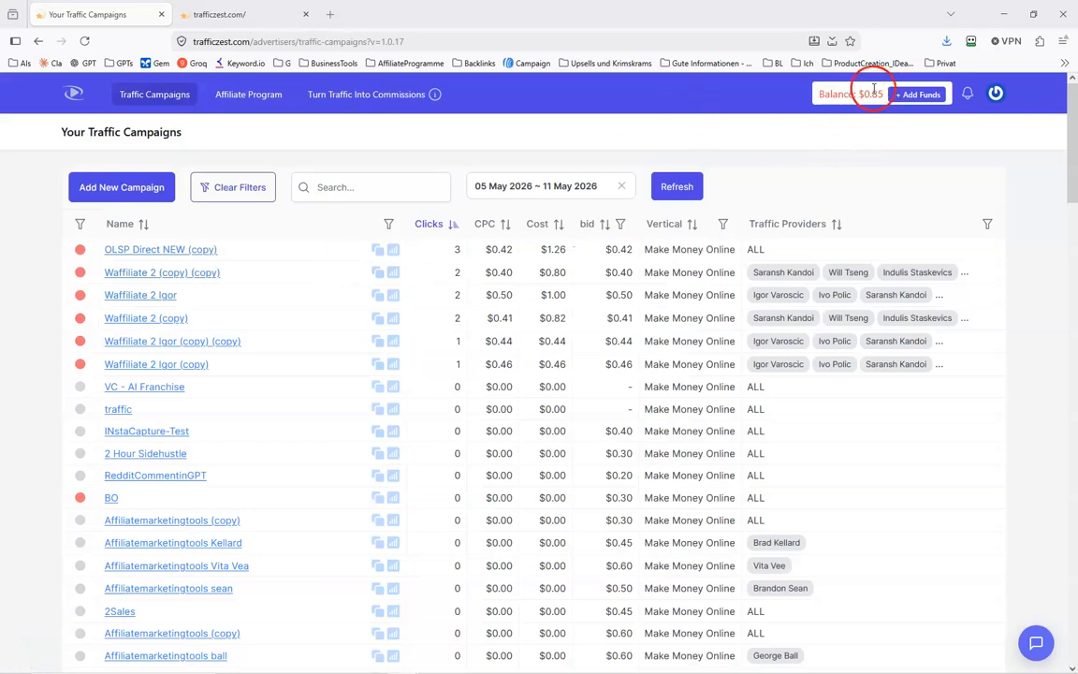
Review the traffic campaign statistics for yesterday and for the last 7 days
{"action": "scroll", "coordinate": [476, 149], "scroll_direction": "down", "scroll_amount": 3}
{"action": "scroll", "coordinate": [510, 240], "scroll_direction": "up", "scroll_amount": 3}
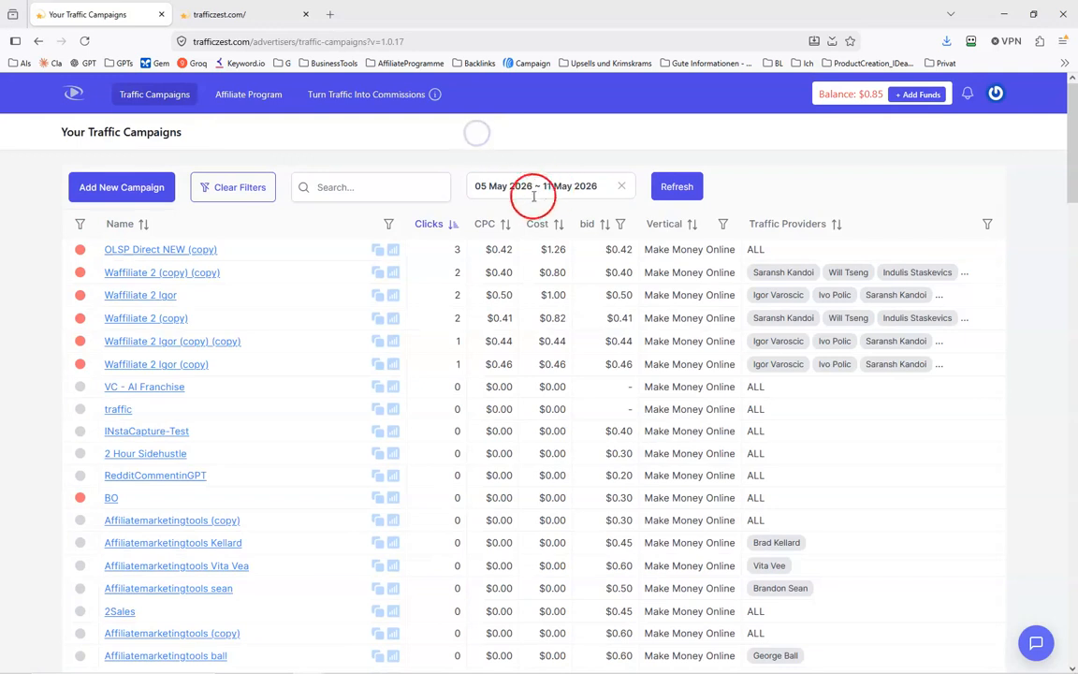
{"action": "left_click", "coordinate": [559, 185]}
{"action": "left_click", "coordinate": [501, 250]}
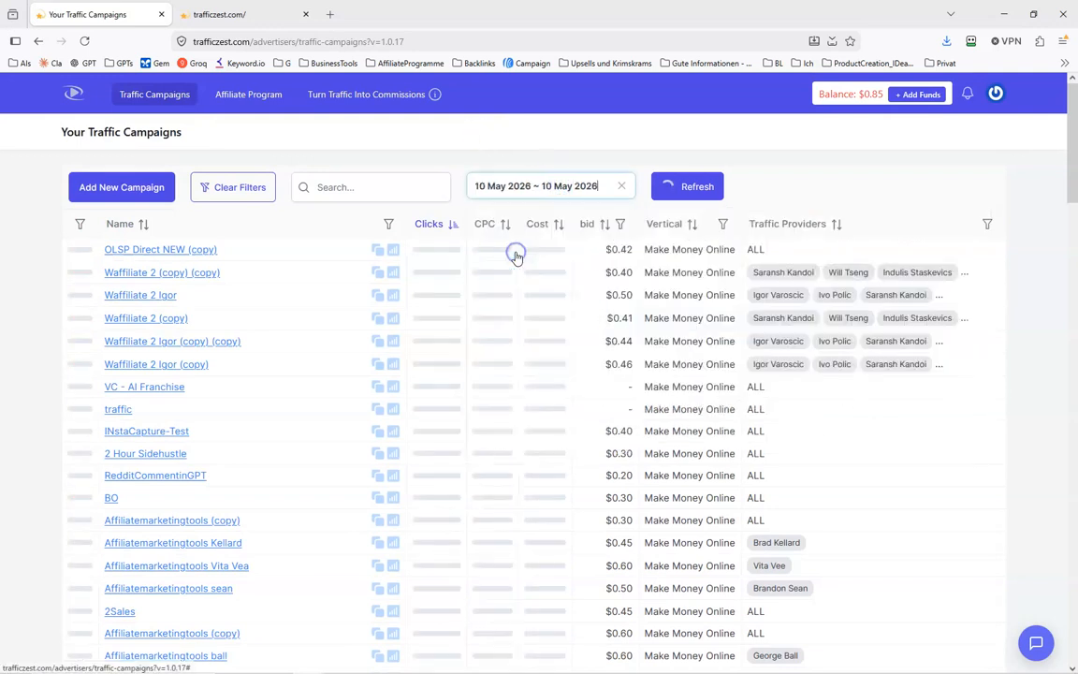
{"action": "left_click", "coordinate": [565, 185]}
{"action": "left_click", "coordinate": [504, 272]}
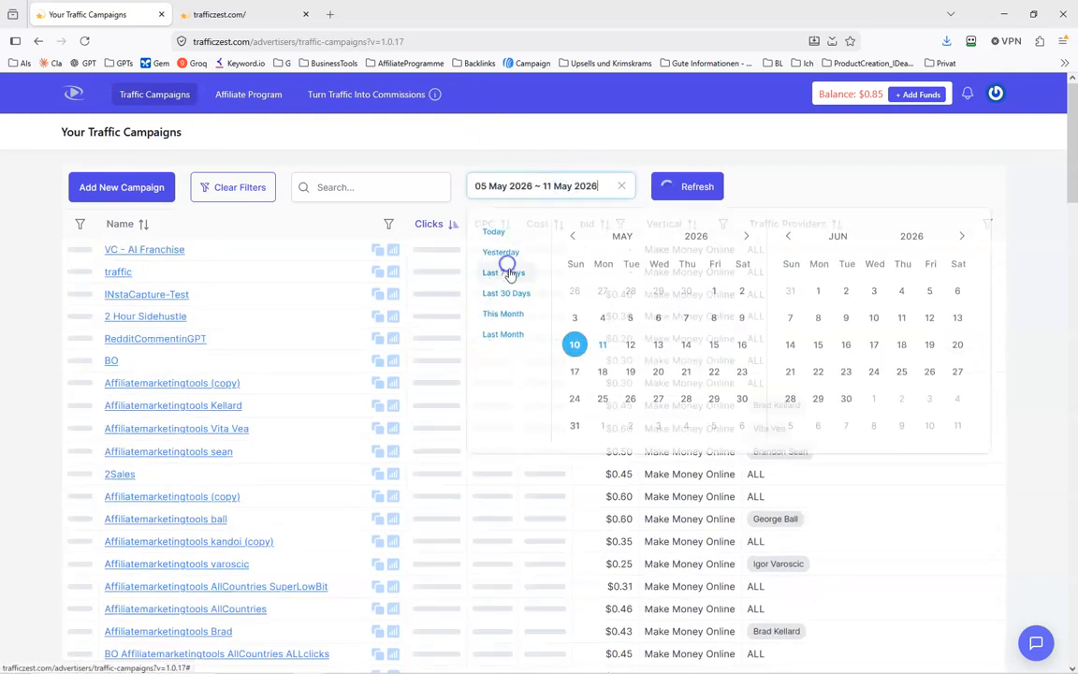
{"action": "left_click", "coordinate": [143, 188]}
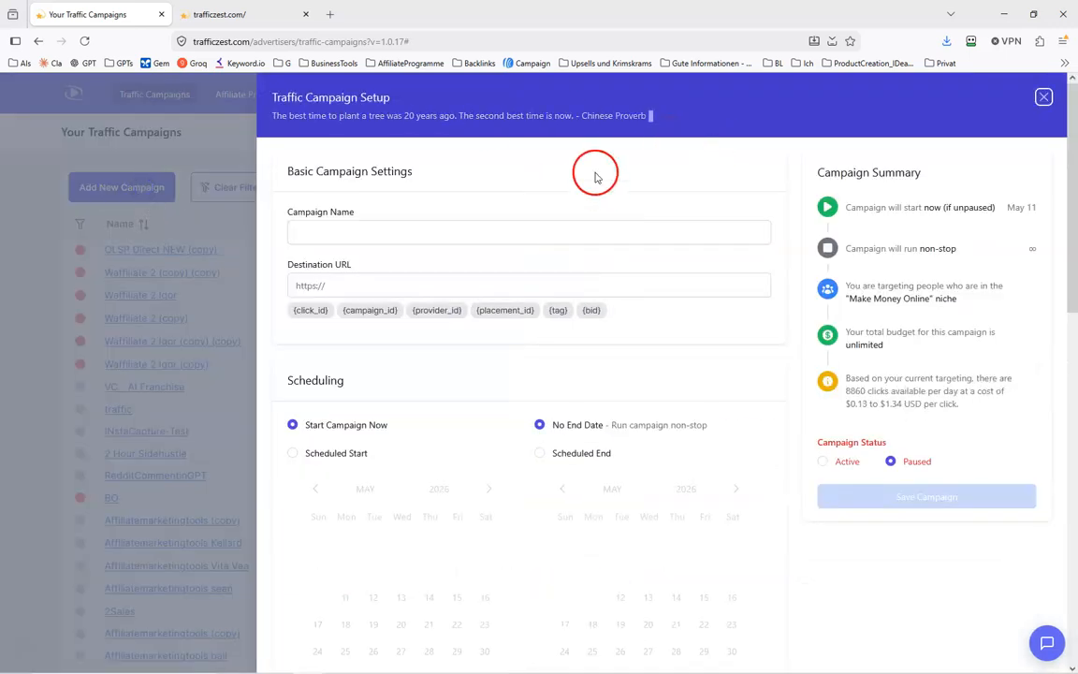
{"action": "left_click", "coordinate": [354, 231]}
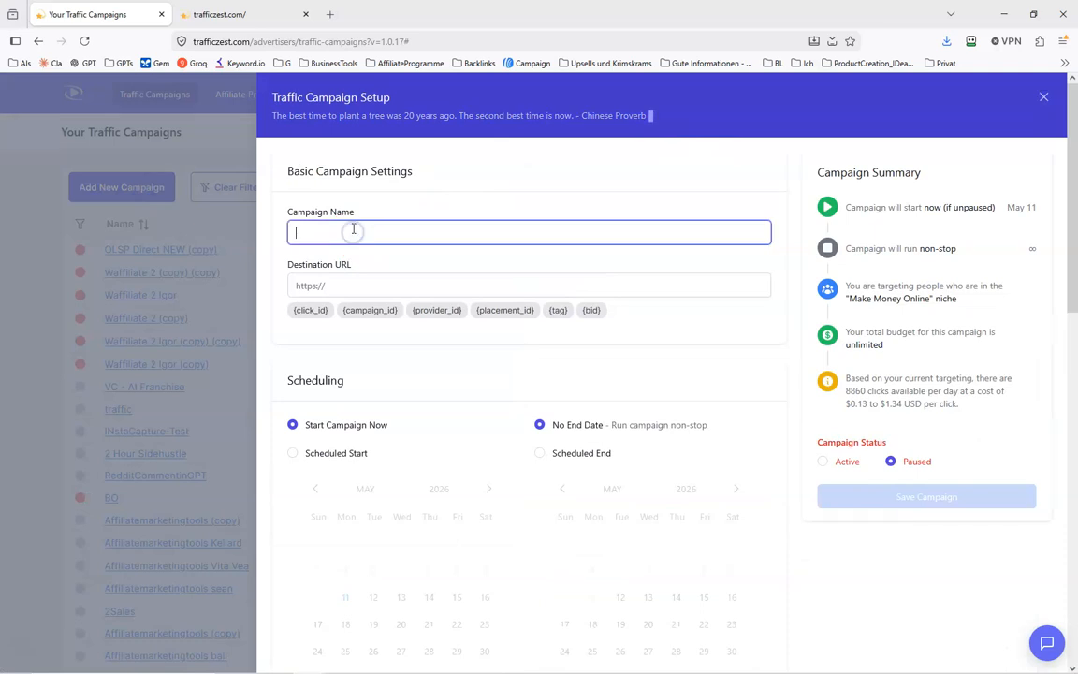
{"action": "left_click", "coordinate": [337, 285]}
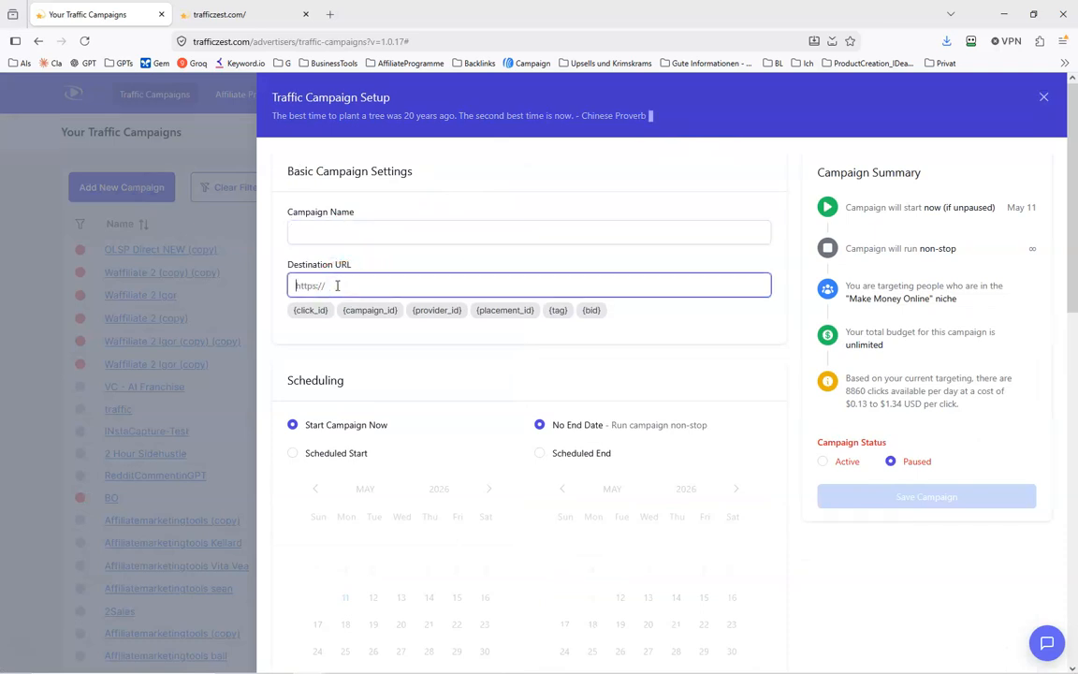
{"action": "type", "text": "https://test.com?trk="}
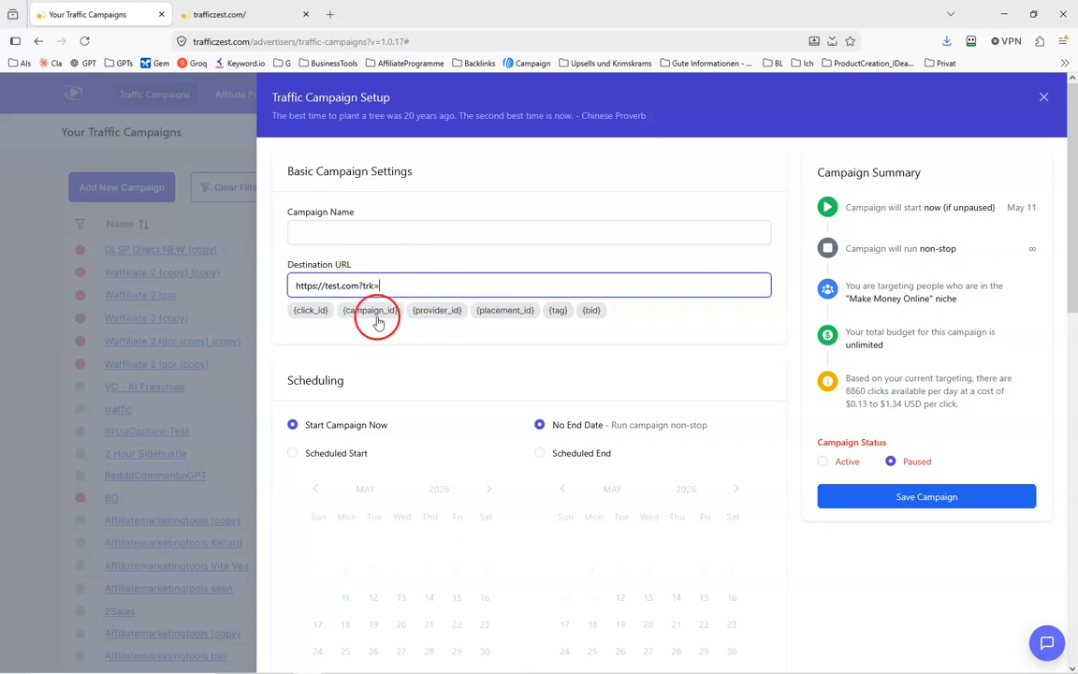
{"action": "left_click", "coordinate": [310, 310]}
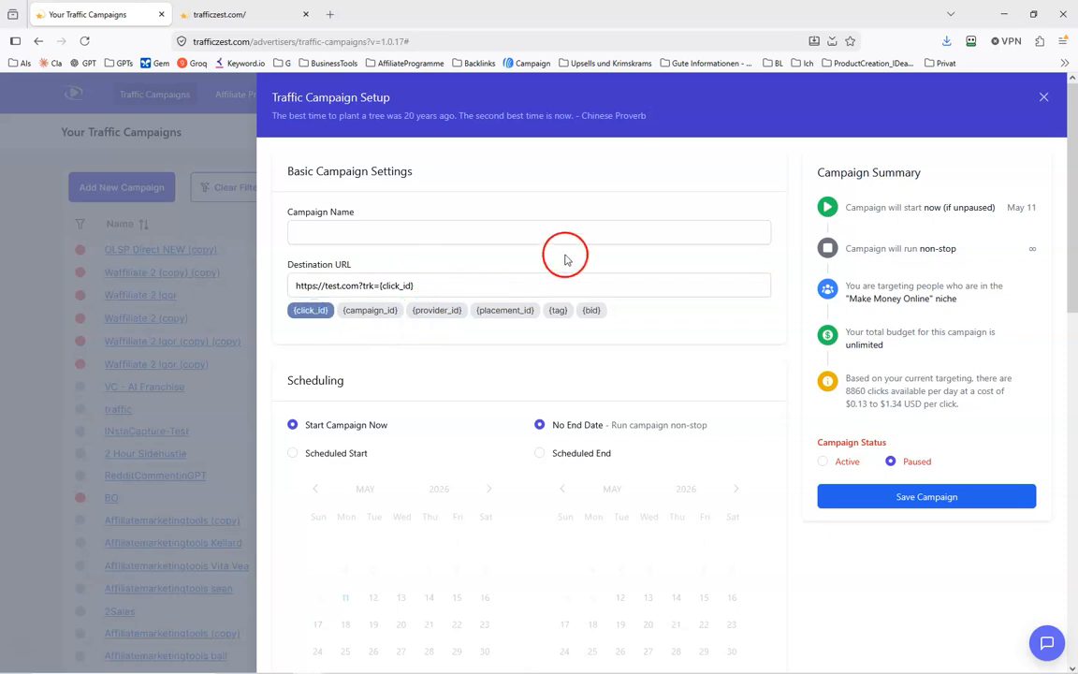
Append &provider= and the {provider_id} placeholder to the destination URL
{"action": "left_click", "coordinate": [457, 288]}
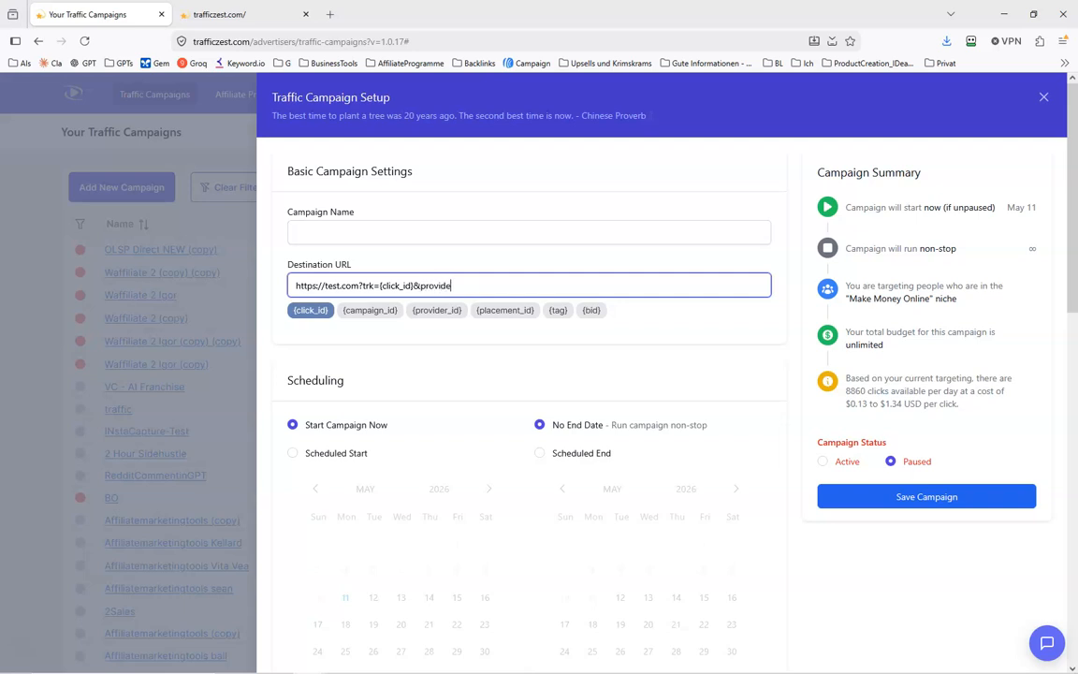
{"action": "type", "text": "&provider="}
{"action": "left_click", "coordinate": [436, 310]}
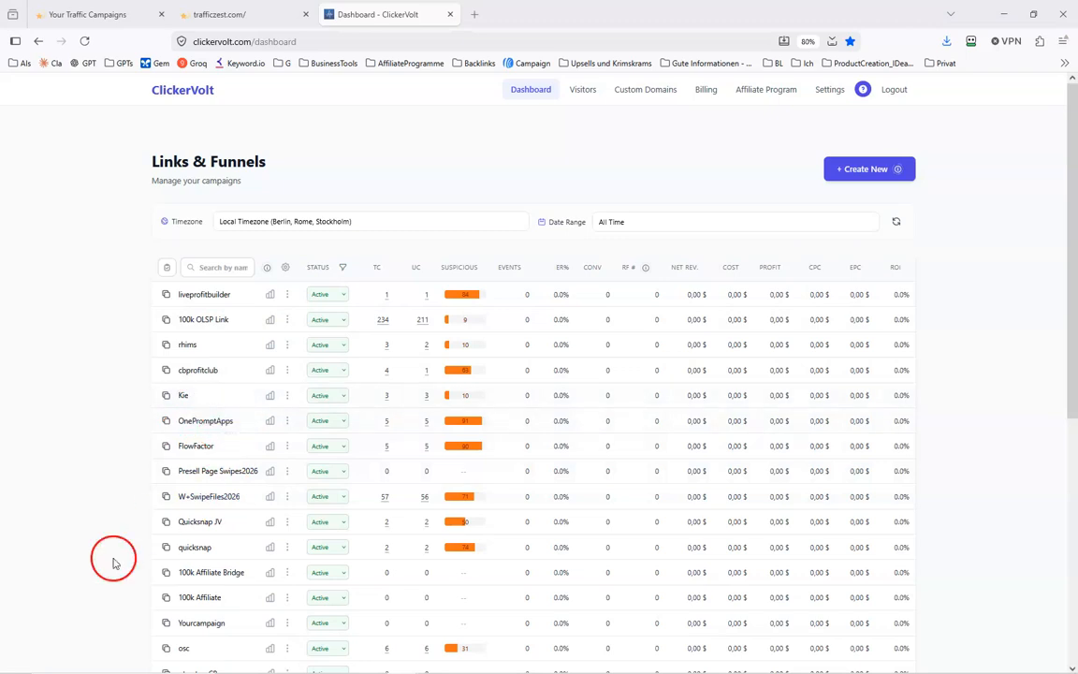
Open the 247profit-lp report in ClickerVolt and inspect the unique click events of the first listed UTM source
{"action": "scroll", "coordinate": [271, 425], "scroll_direction": "down", "scroll_amount": 4}
{"action": "left_click", "coordinate": [269, 421]}
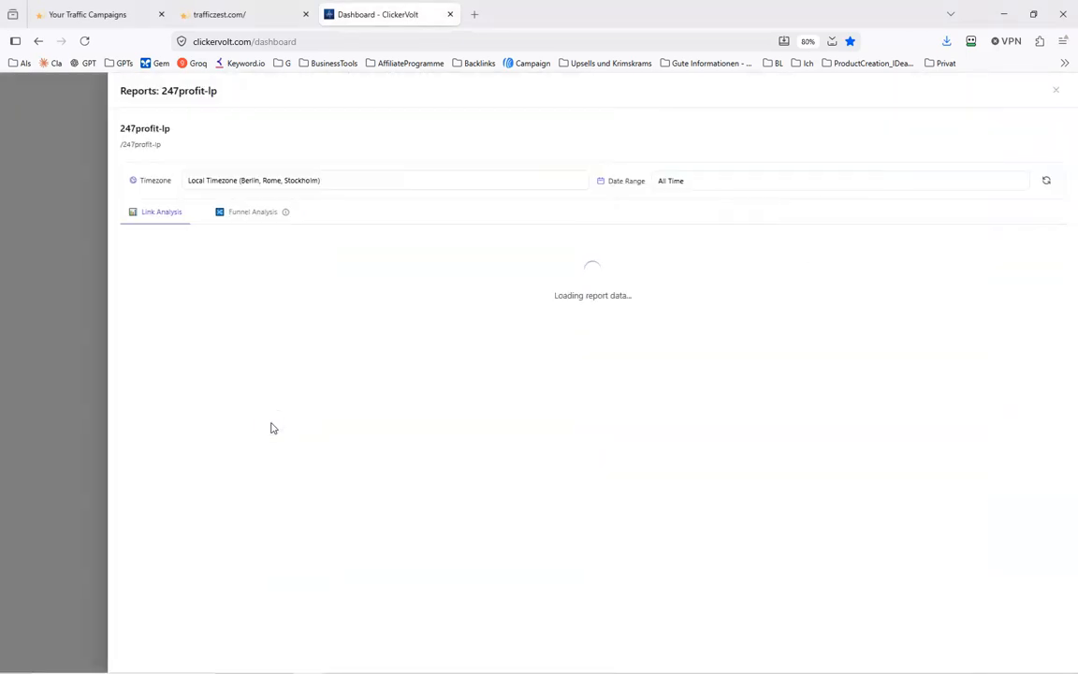
{"action": "scroll", "coordinate": [355, 341], "scroll_direction": "down", "scroll_amount": 2}
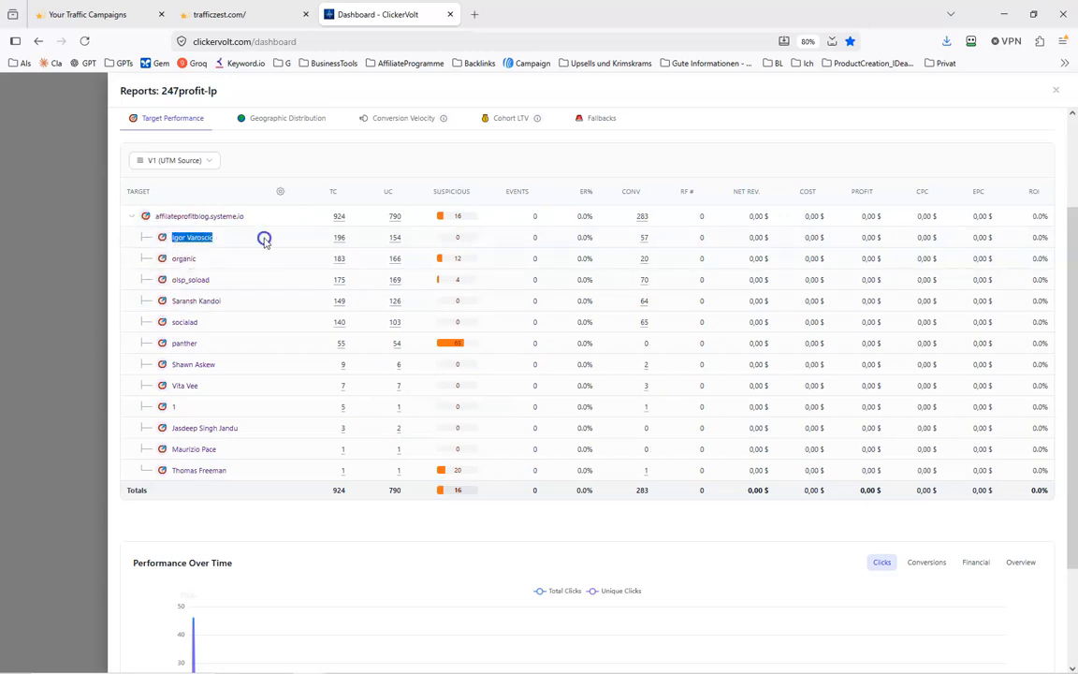
{"action": "left_click", "coordinate": [392, 236]}
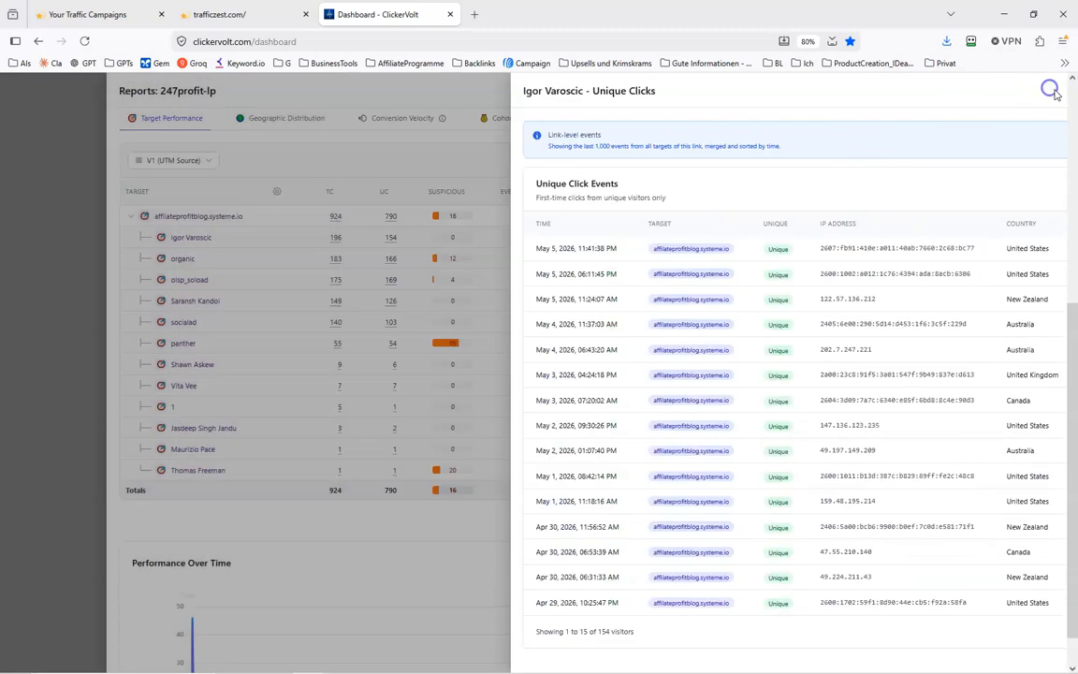
{"action": "left_click", "coordinate": [1053, 90]}
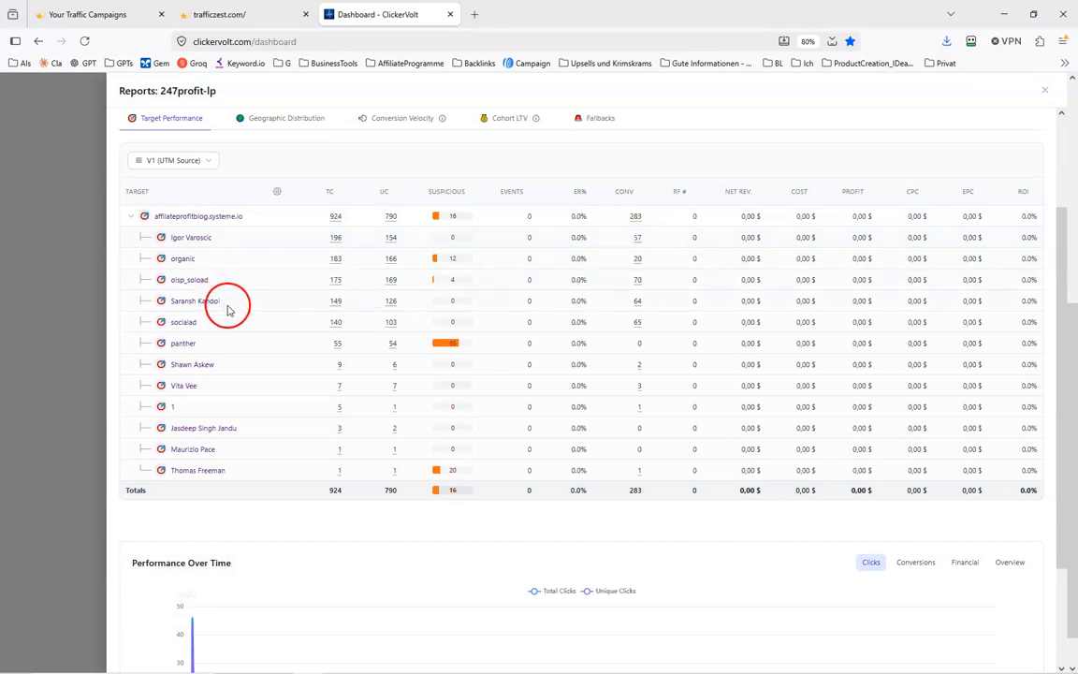
Compare clicks, suspicious scores and conversions per UTM source in the 247profit-lp report, and close the report
{"action": "scroll", "coordinate": [407, 468], "scroll_direction": "up", "scroll_amount": 2}
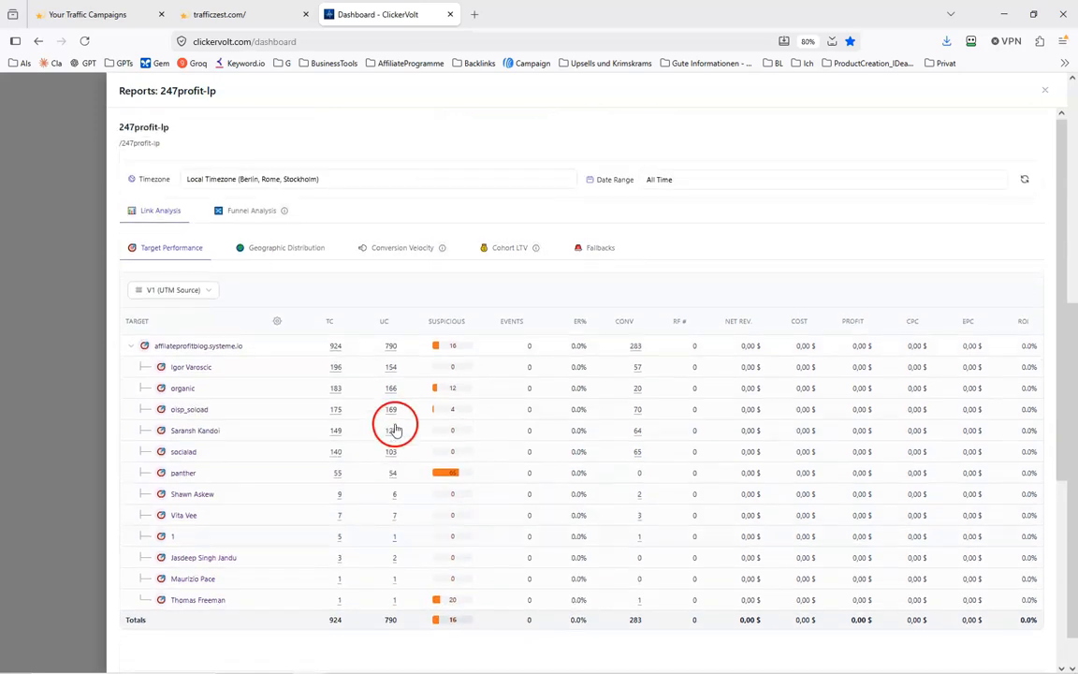
{"action": "scroll", "coordinate": [528, 435], "scroll_direction": "down", "scroll_amount": 2}
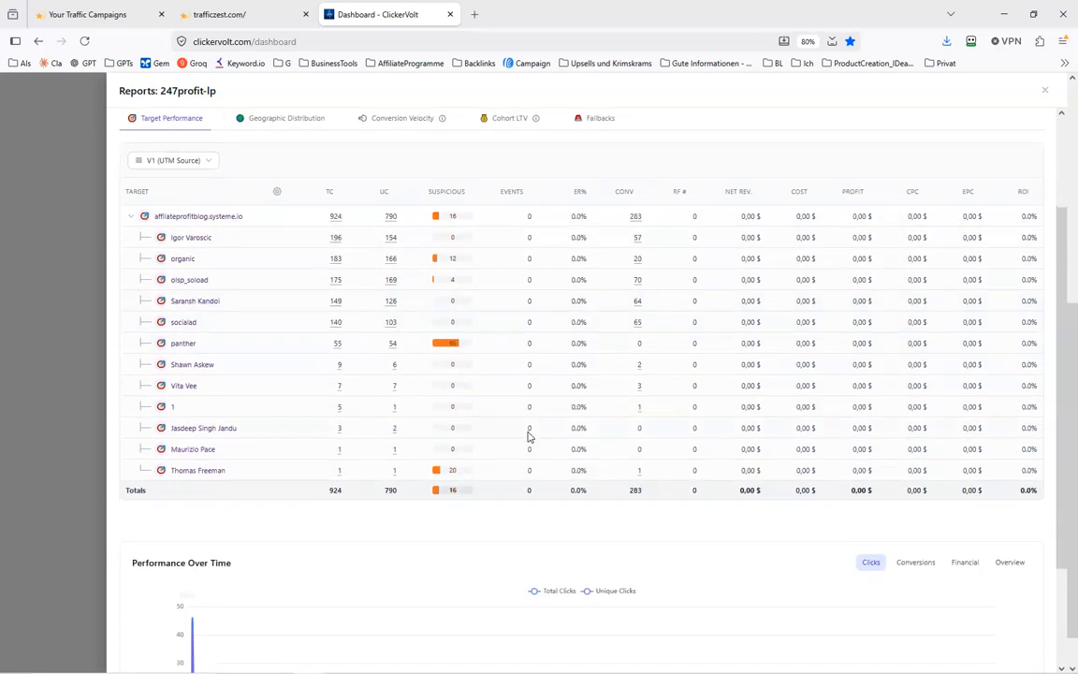
{"action": "scroll", "coordinate": [518, 432], "scroll_direction": "up", "scroll_amount": 2}
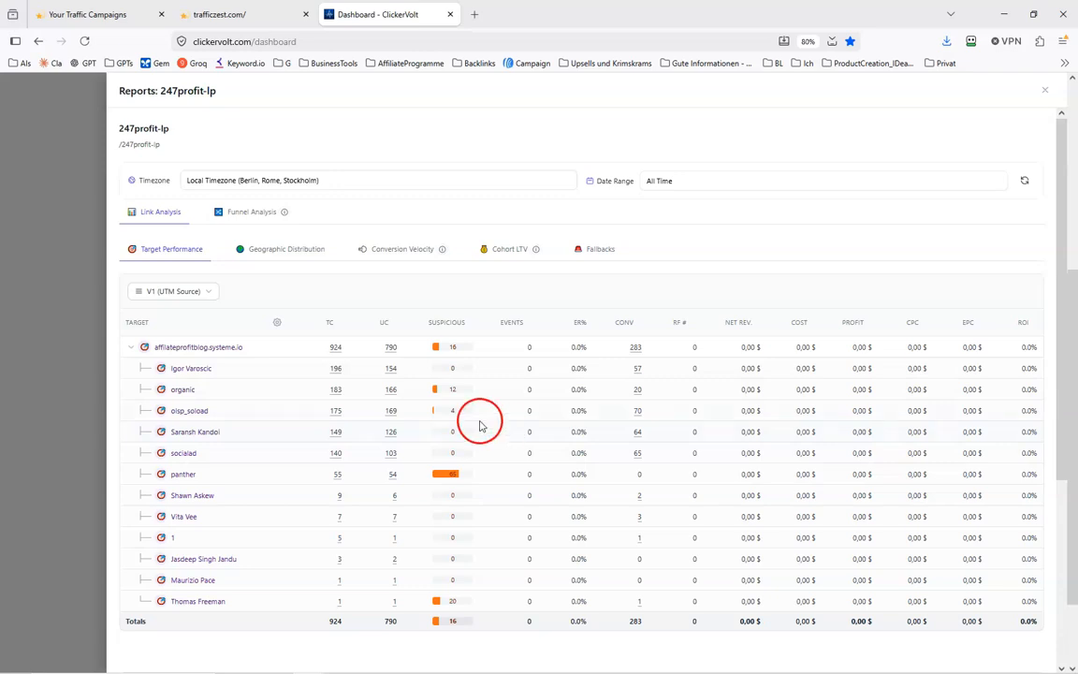
{"action": "scroll", "coordinate": [478, 426], "scroll_direction": "down", "scroll_amount": 3}
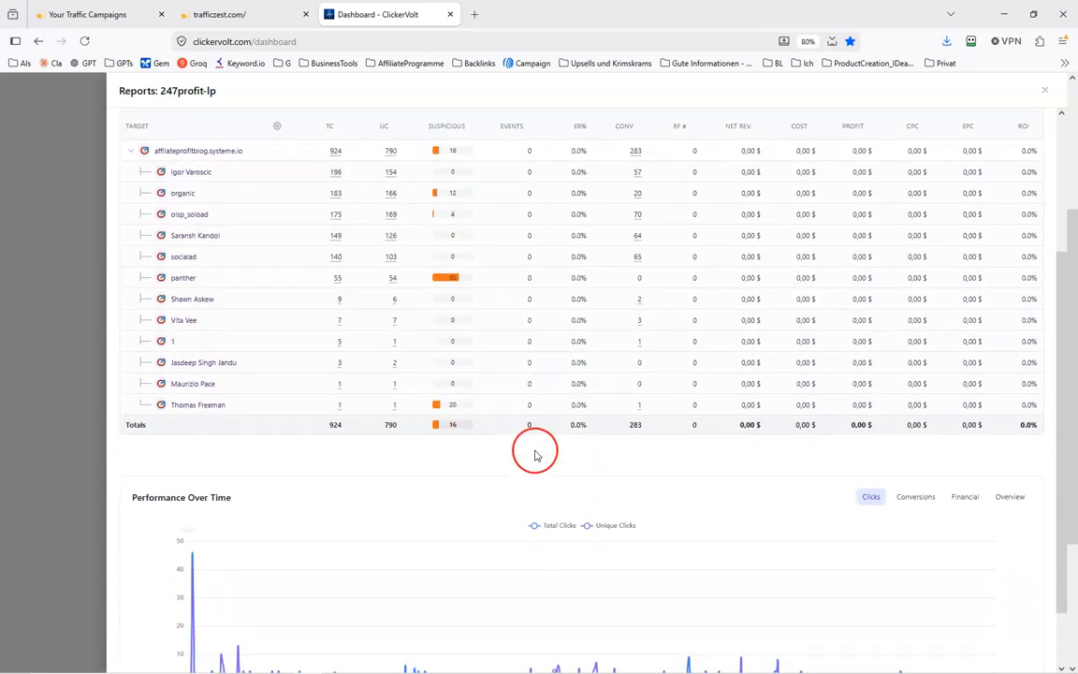
{"action": "scroll", "coordinate": [534, 454], "scroll_direction": "down", "scroll_amount": 1}
{"action": "scroll", "coordinate": [532, 452], "scroll_direction": "up", "scroll_amount": 4}
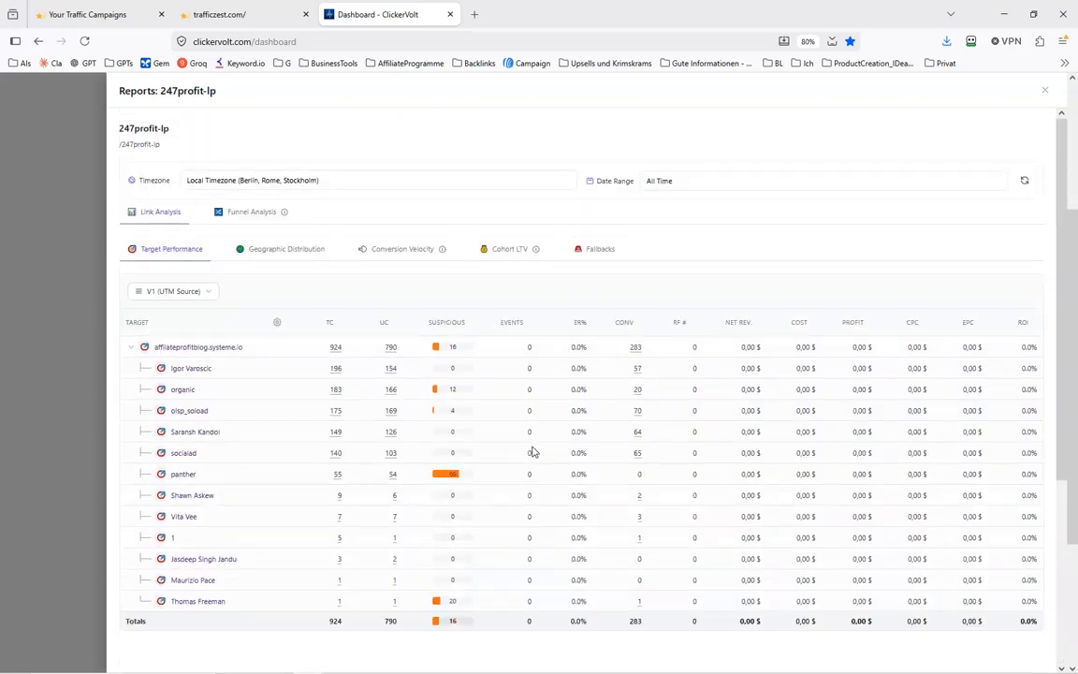
{"action": "left_click", "coordinate": [1044, 96]}
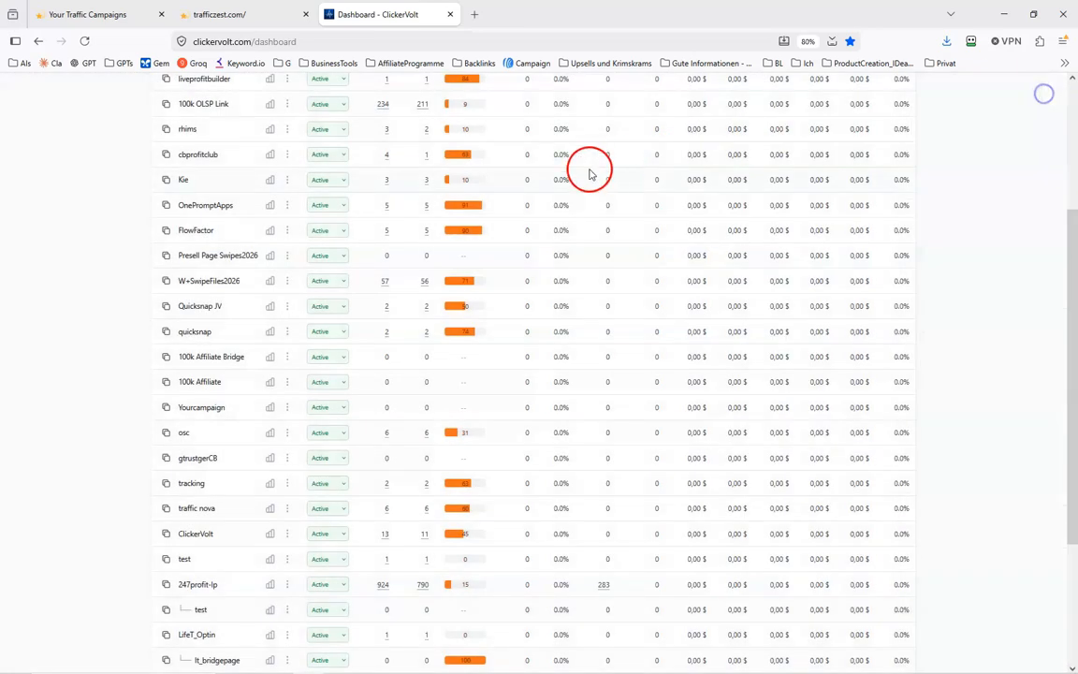
Return to the TrafficZest campaign setup and browse the traffic providers available for targeting
{"action": "left_click", "coordinate": [89, 14]}
{"action": "scroll", "coordinate": [558, 383], "scroll_direction": "down", "scroll_amount": 10}
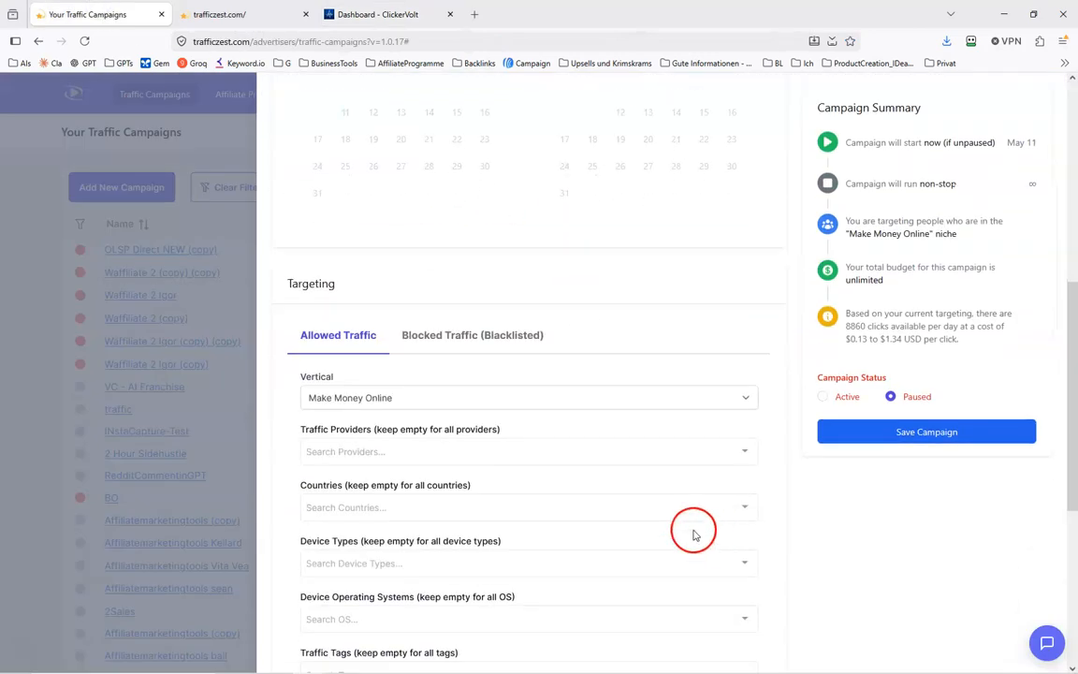
{"action": "scroll", "coordinate": [531, 429], "scroll_direction": "up", "scroll_amount": 5}
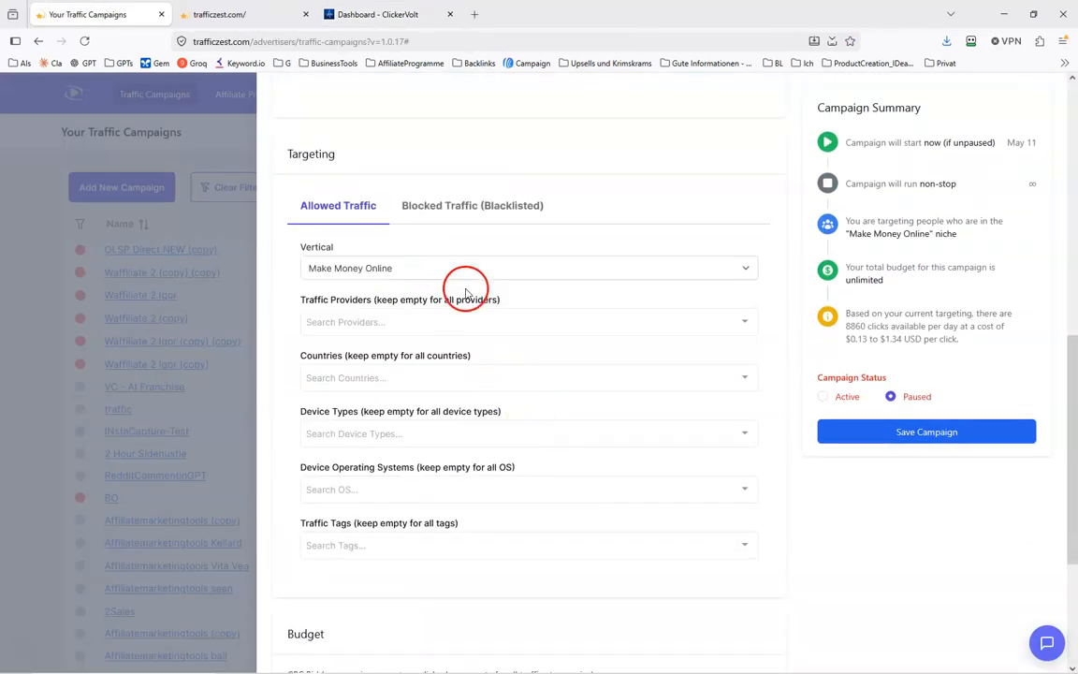
{"action": "left_click", "coordinate": [446, 322]}
{"action": "scroll", "coordinate": [513, 409], "scroll_direction": "down", "scroll_amount": 5}
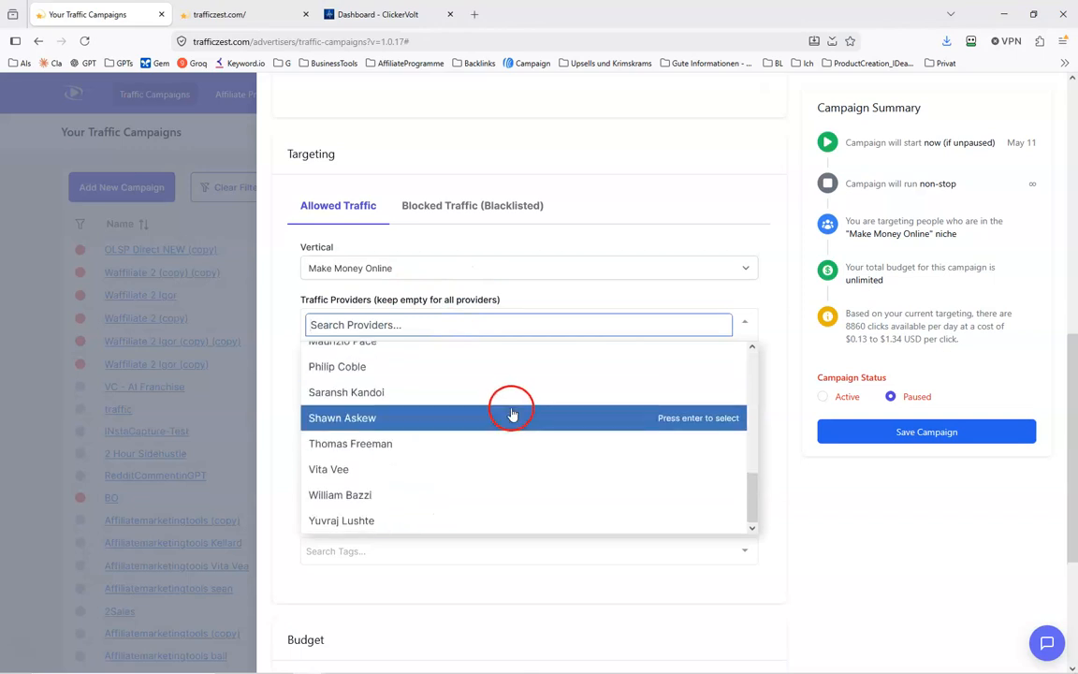
{"action": "scroll", "coordinate": [513, 411], "scroll_direction": "up", "scroll_amount": 6}
{"action": "scroll", "coordinate": [486, 457], "scroll_direction": "down", "scroll_amount": 10}
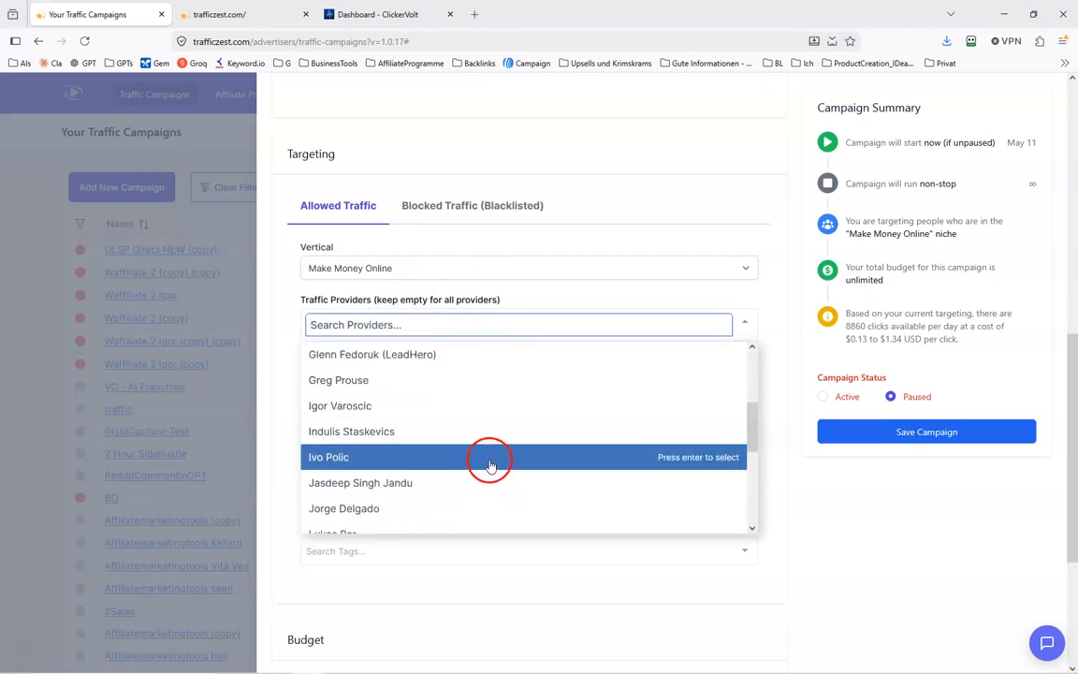
{"action": "left_click", "coordinate": [611, 239]}
Check the blocked traffic option and the allowed-traffic country and device type choices without selecting any
{"action": "left_click", "coordinate": [464, 198]}
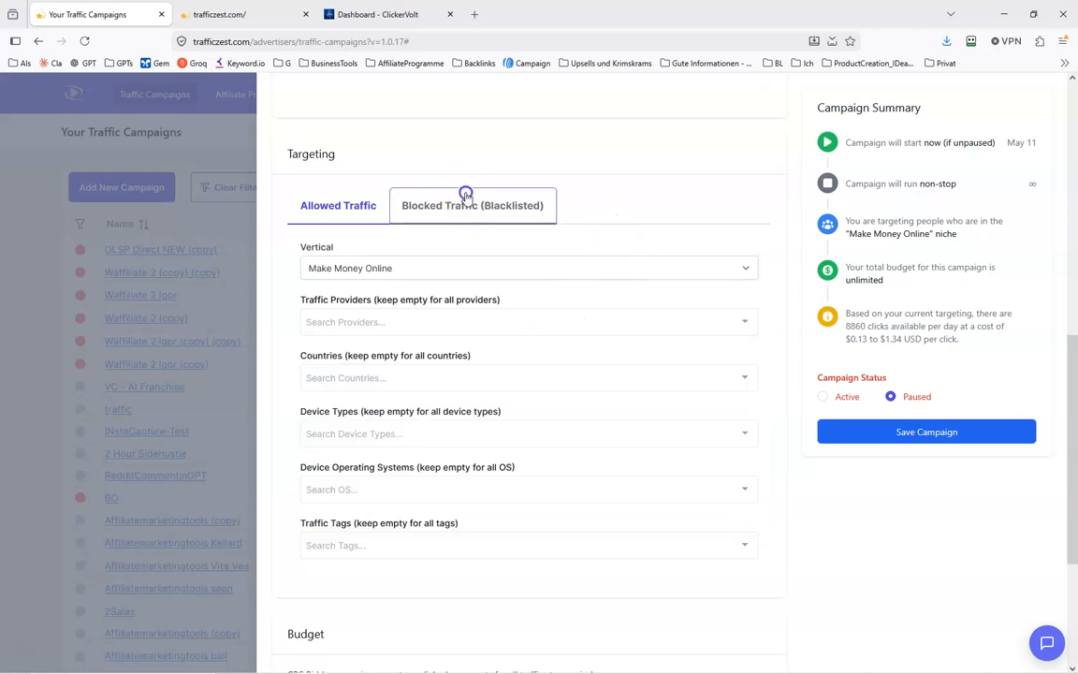
{"action": "left_click", "coordinate": [363, 213]}
{"action": "left_click", "coordinate": [396, 378]}
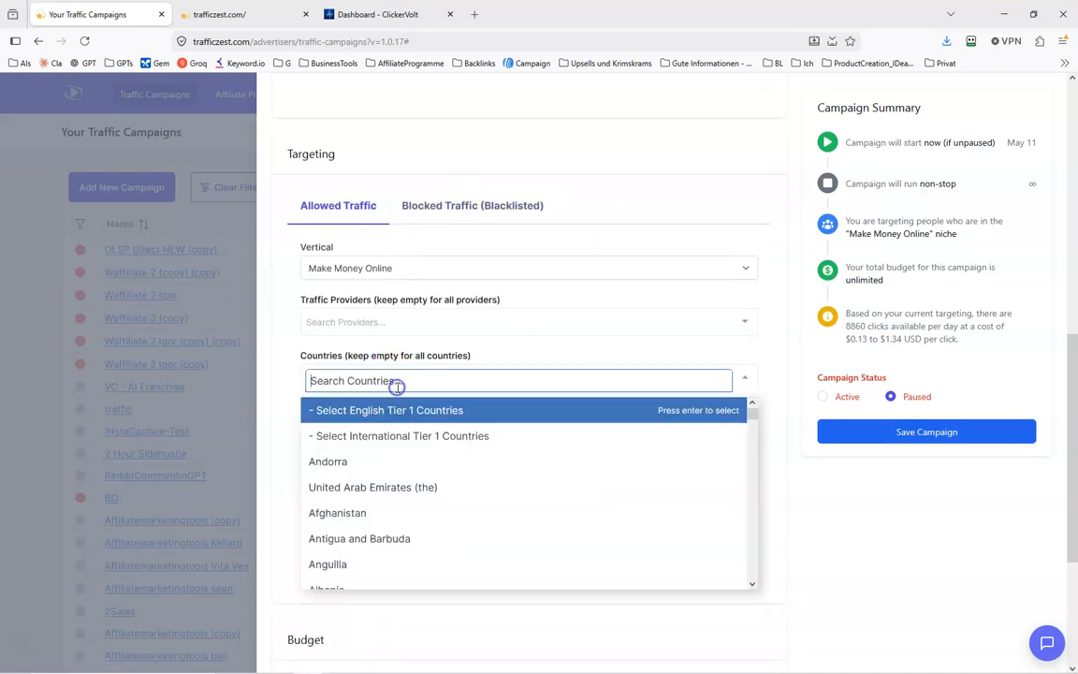
{"action": "left_click", "coordinate": [545, 338]}
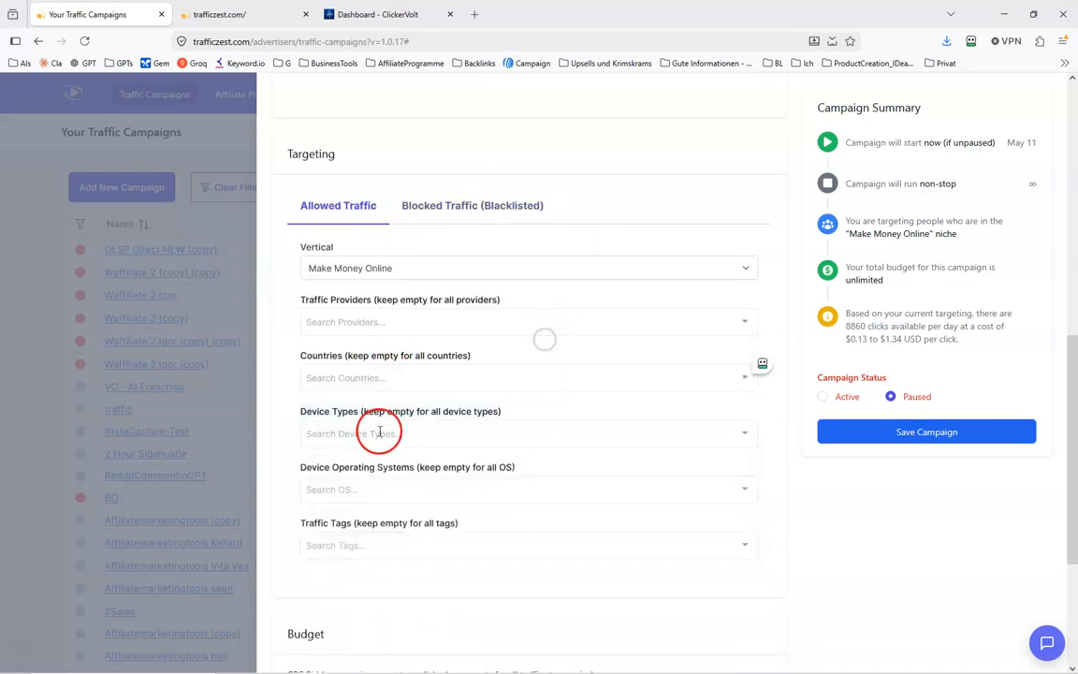
{"action": "left_click", "coordinate": [382, 433]}
{"action": "left_click", "coordinate": [279, 447]}
Browse the traffic tags available for the allowed traffic without selecting any
{"action": "scroll", "coordinate": [339, 407], "scroll_direction": "down", "scroll_amount": 2}
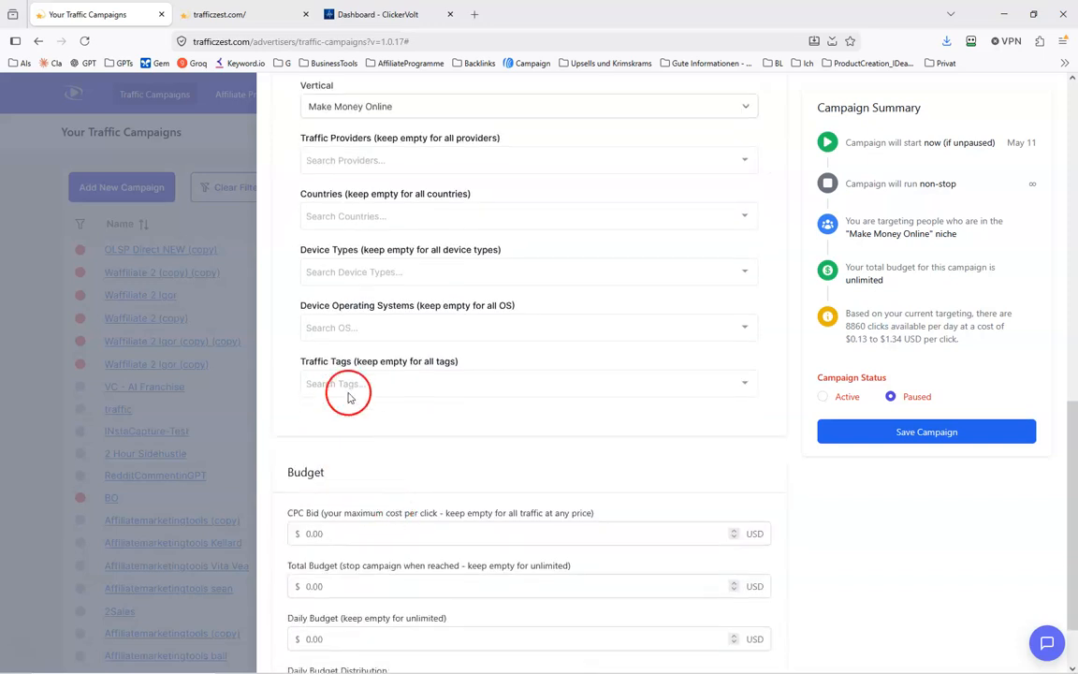
{"action": "left_click", "coordinate": [429, 384]}
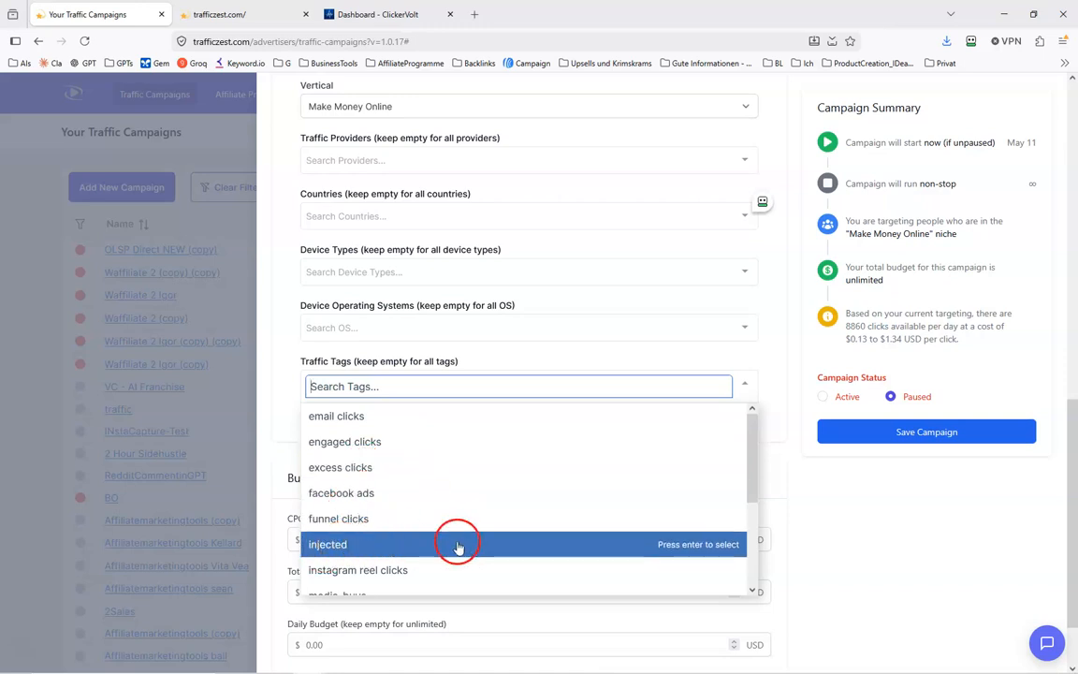
{"action": "scroll", "coordinate": [453, 539], "scroll_direction": "down", "scroll_amount": 2}
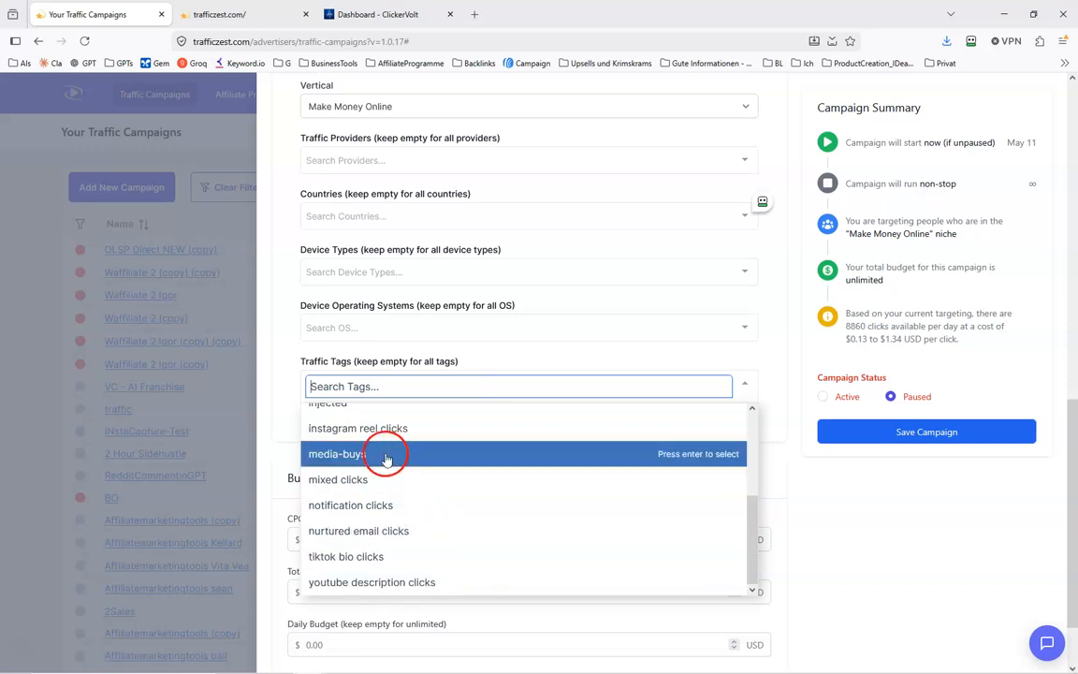
{"action": "scroll", "coordinate": [524, 501], "scroll_direction": "up", "scroll_amount": 2}
{"action": "left_click", "coordinate": [830, 534]}
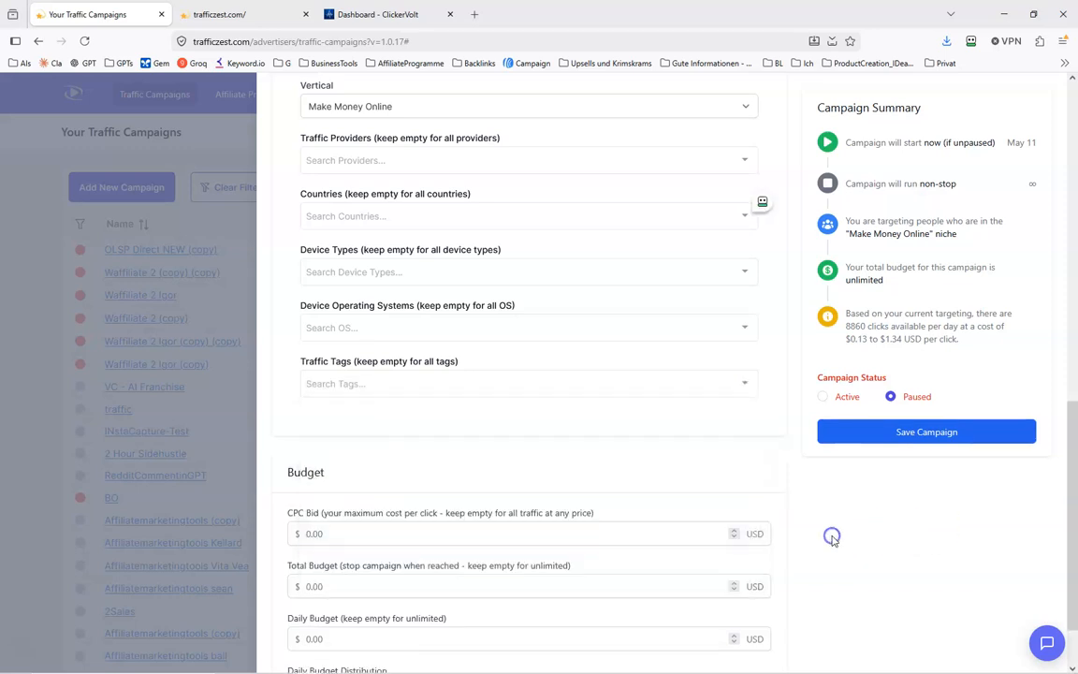
Restrict the allowed traffic to the tags email clicks, funnel clicks and mixed clicks
{"action": "left_click", "coordinate": [434, 387]}
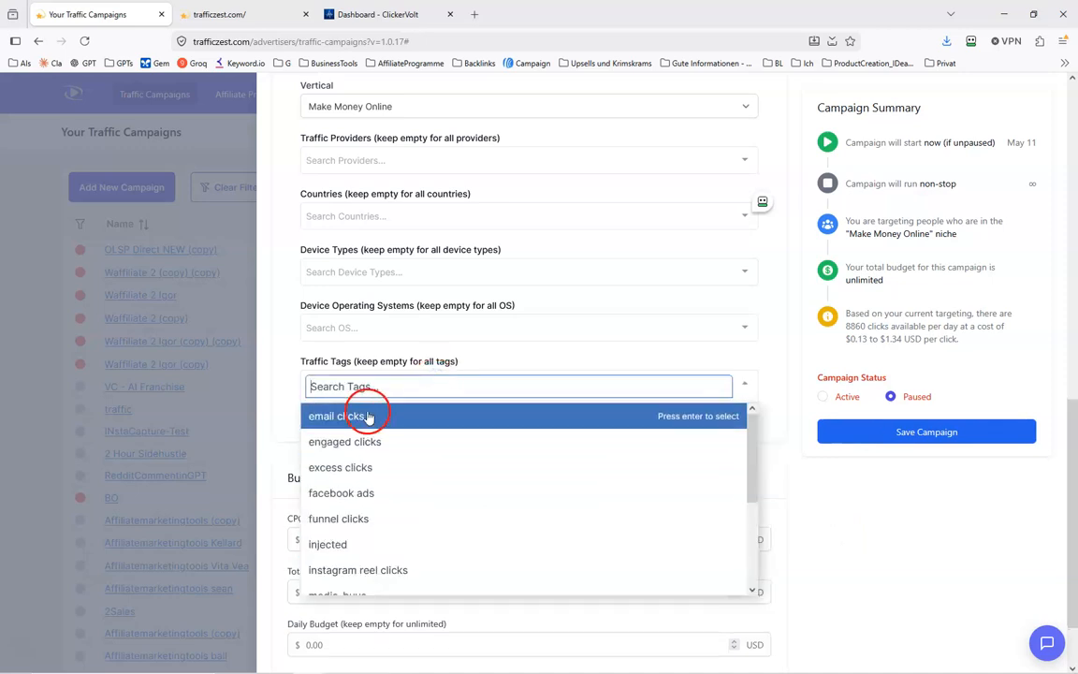
{"action": "left_click", "coordinate": [315, 413]}
{"action": "left_click", "coordinate": [447, 402]}
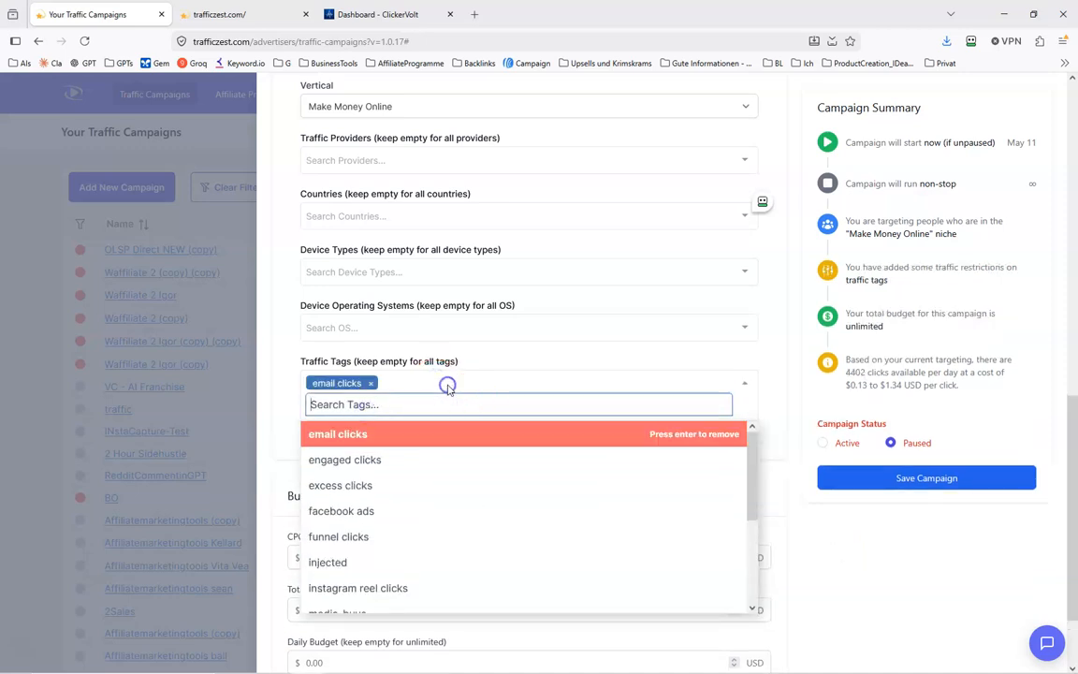
{"action": "left_click", "coordinate": [355, 538]}
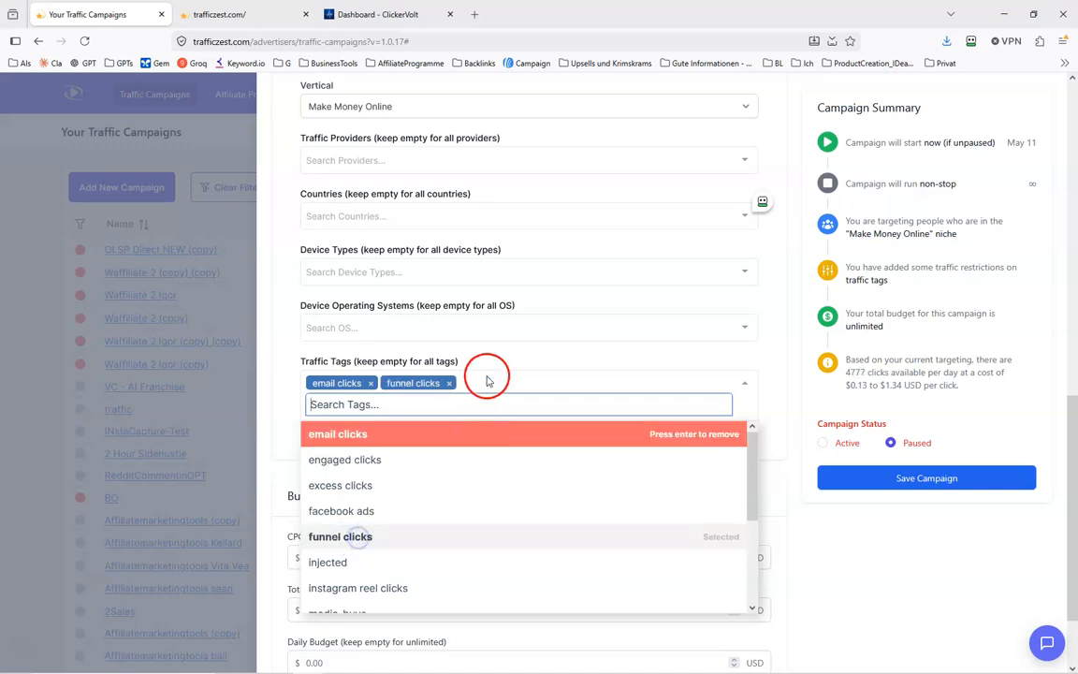
{"action": "scroll", "coordinate": [463, 514], "scroll_direction": "down", "scroll_amount": 1}
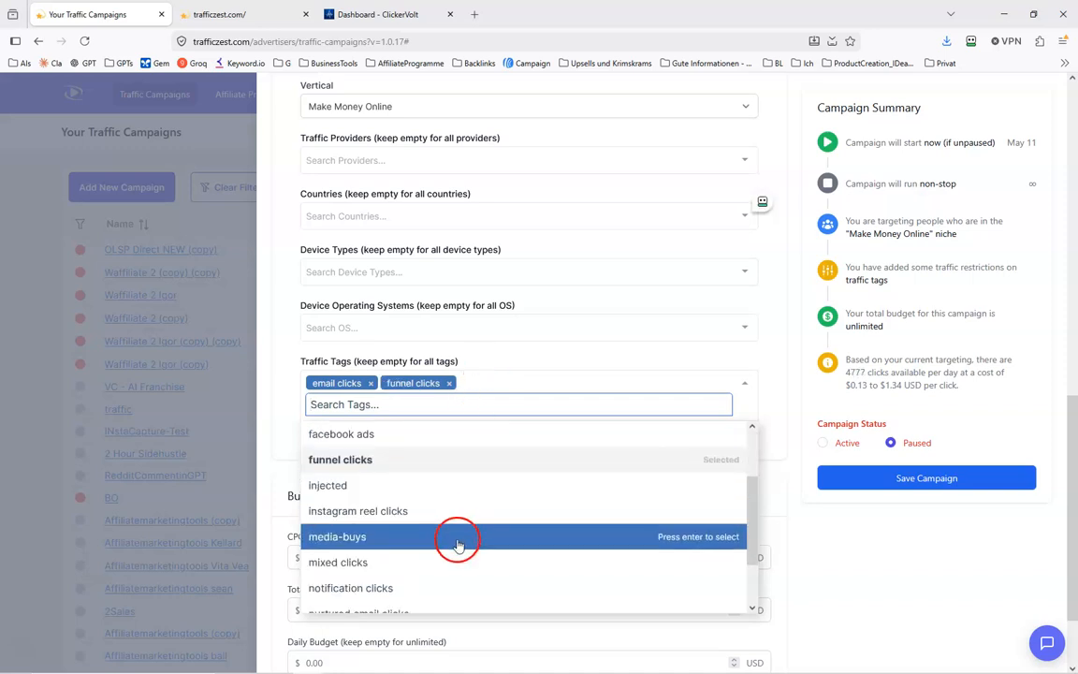
{"action": "left_click", "coordinate": [372, 563]}
{"action": "left_click", "coordinate": [943, 541]}
Set the CPC bid to 0.2 USD, check the traffic estimate in the campaign summary, and raise the bid to 0.25 USD
{"action": "scroll", "coordinate": [938, 531], "scroll_direction": "down", "scroll_amount": 1}
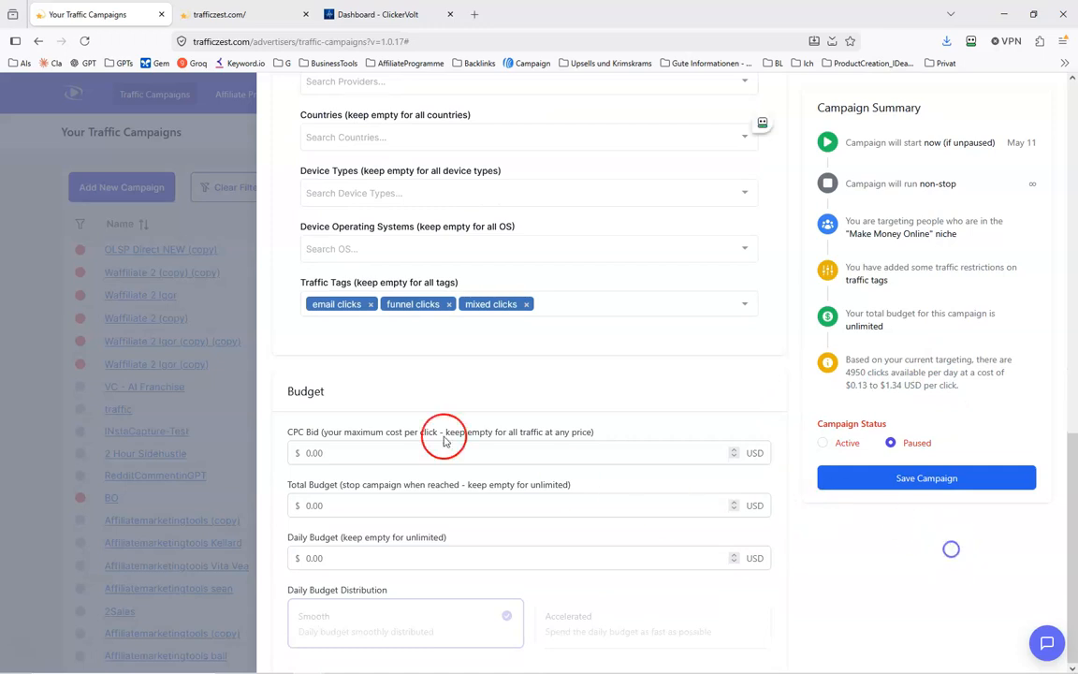
{"action": "left_click", "coordinate": [324, 455]}
{"action": "mouse_move", "coordinate": [328, 457]}
{"action": "left_mouse_down"}
{"action": "mouse_move", "coordinate": [381, 477]}
{"action": "mouse_move", "coordinate": [344, 486]}
{"action": "left_mouse_up"}
{"action": "type", "text": "0.2"}
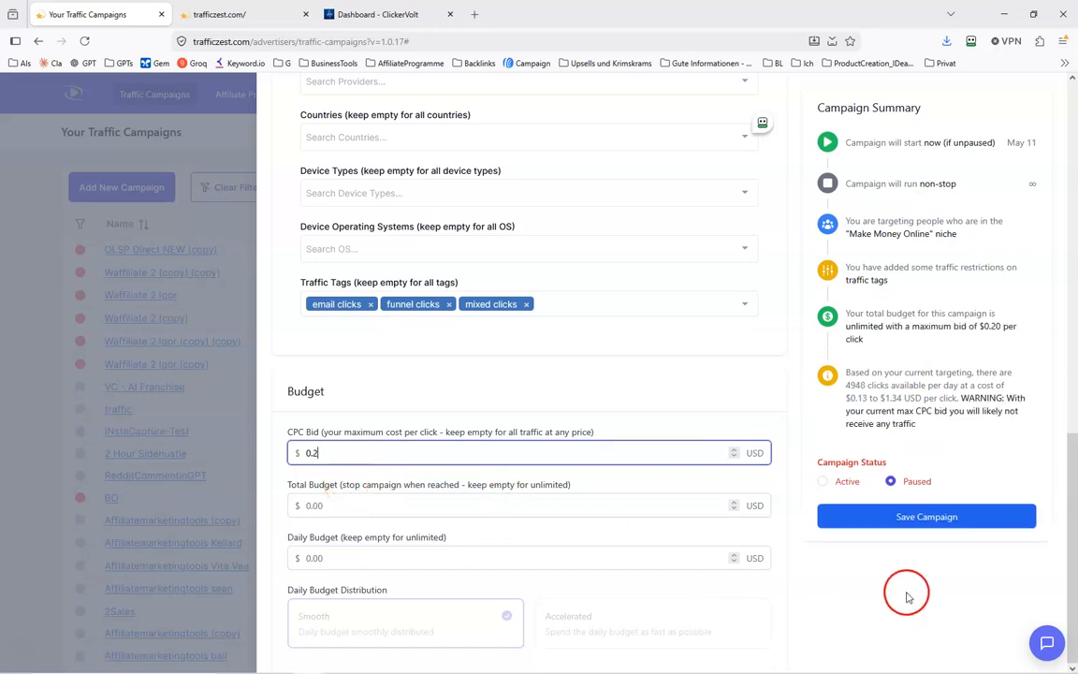
{"action": "left_click_drag", "start_coordinate": [960, 397], "coordinate": [969, 429]}
{"action": "left_click", "coordinate": [930, 409]}
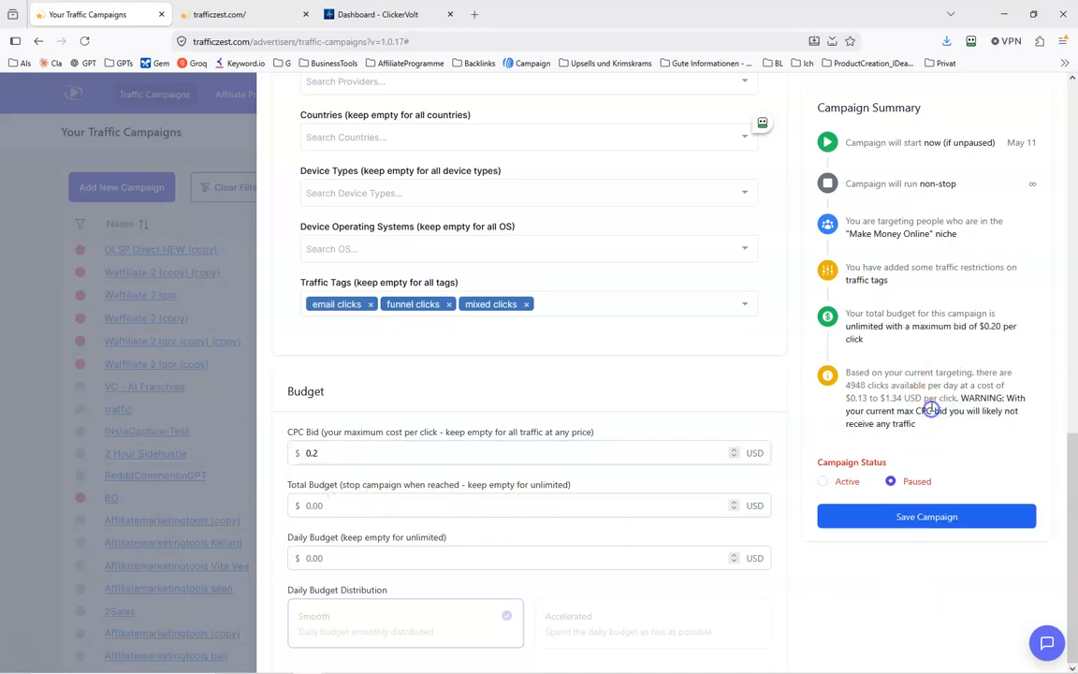
{"action": "left_click", "coordinate": [320, 453]}
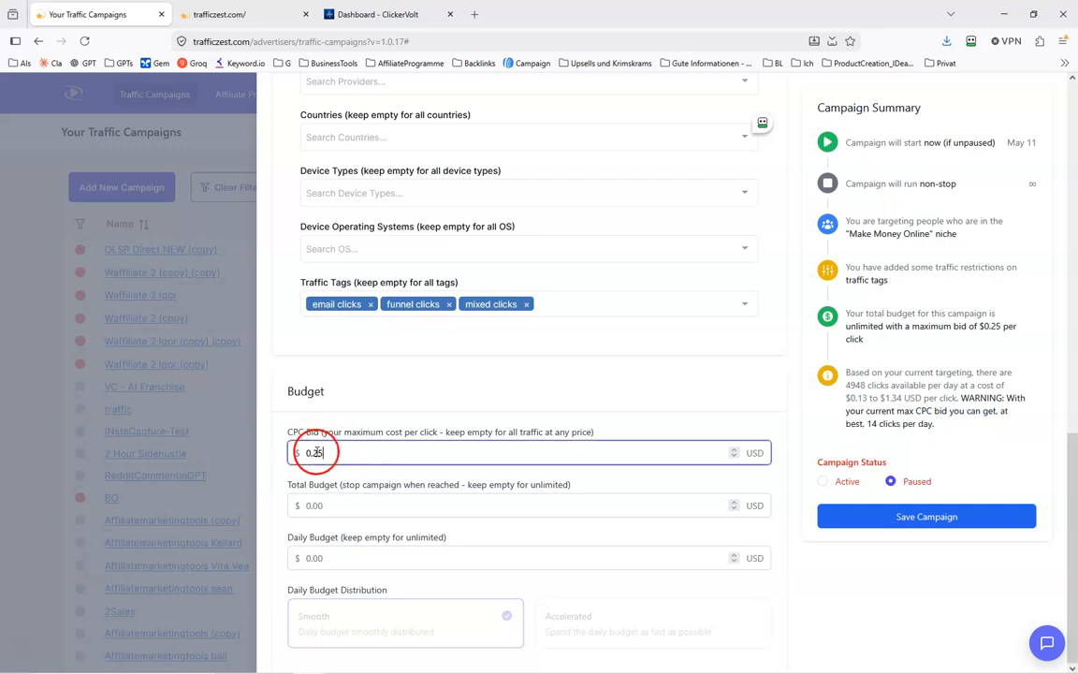
{"action": "left_click", "coordinate": [888, 513]}
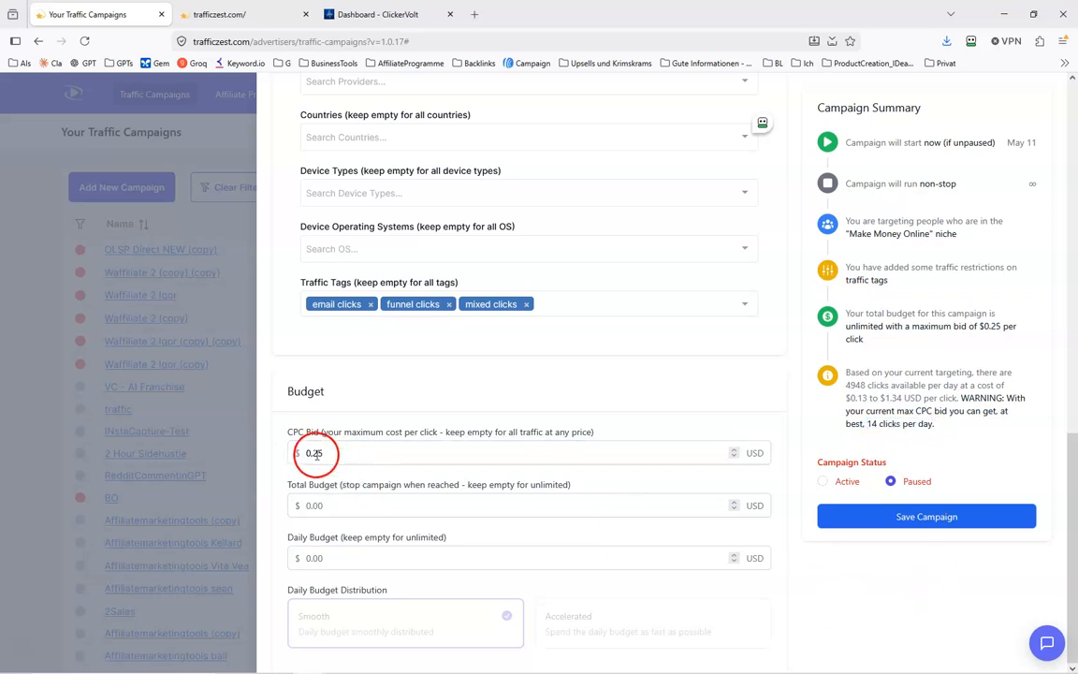
Remove the mixed clicks and funnel clicks tags from the allowed traffic targeting
{"action": "scroll", "coordinate": [537, 399], "scroll_direction": "up", "scroll_amount": 3}
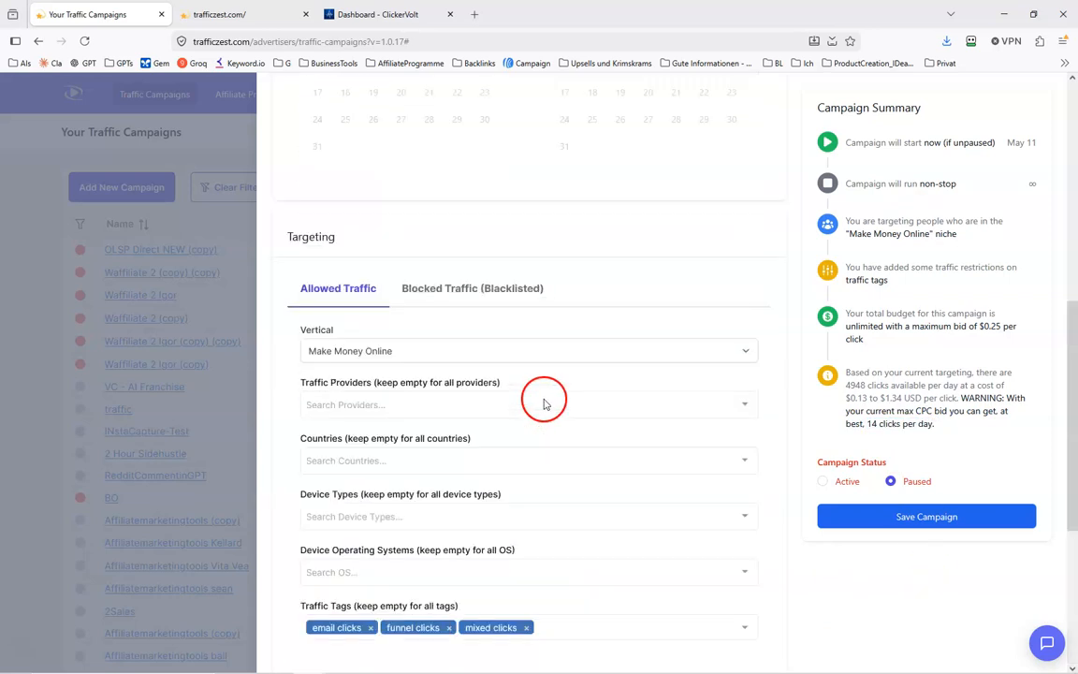
{"action": "scroll", "coordinate": [542, 409], "scroll_direction": "down", "scroll_amount": 3}
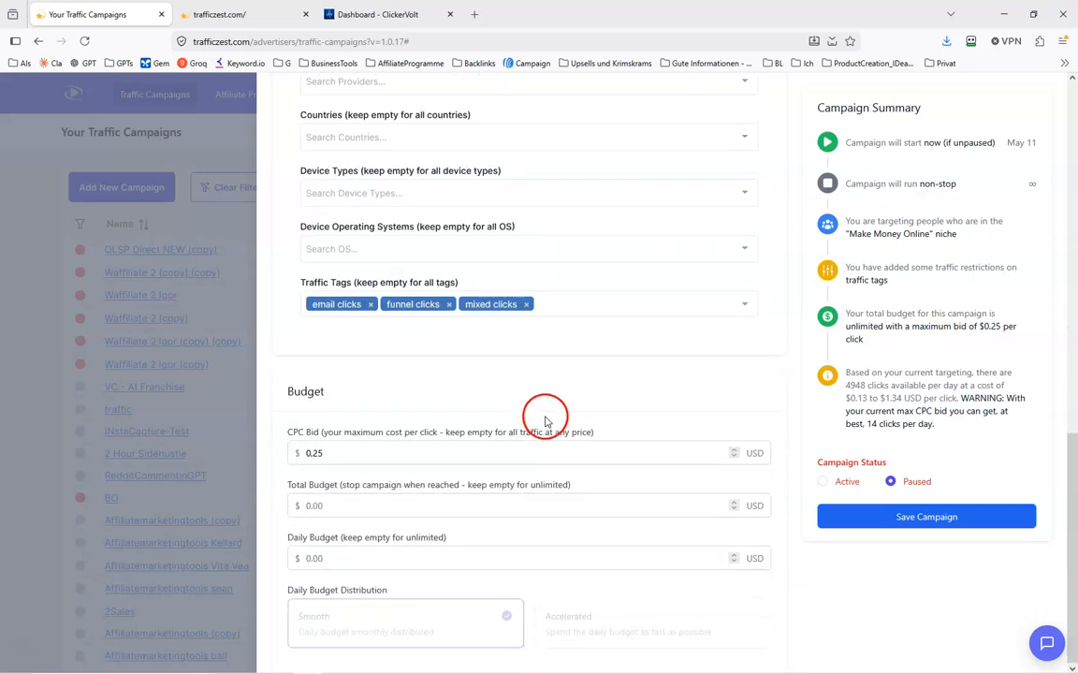
{"action": "left_click", "coordinate": [526, 305]}
{"action": "left_click", "coordinate": [448, 306]}
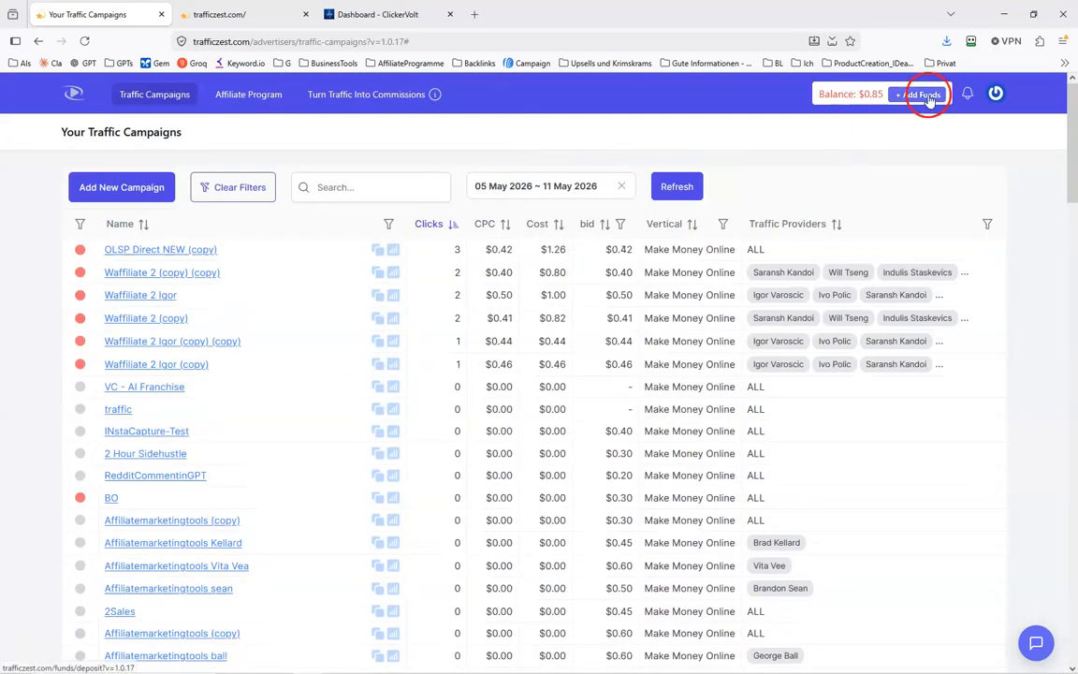
Open the page for adding funds, and return to the campaign list to examine the bids of the existing campaigns
{"action": "left_click", "coordinate": [928, 99]}
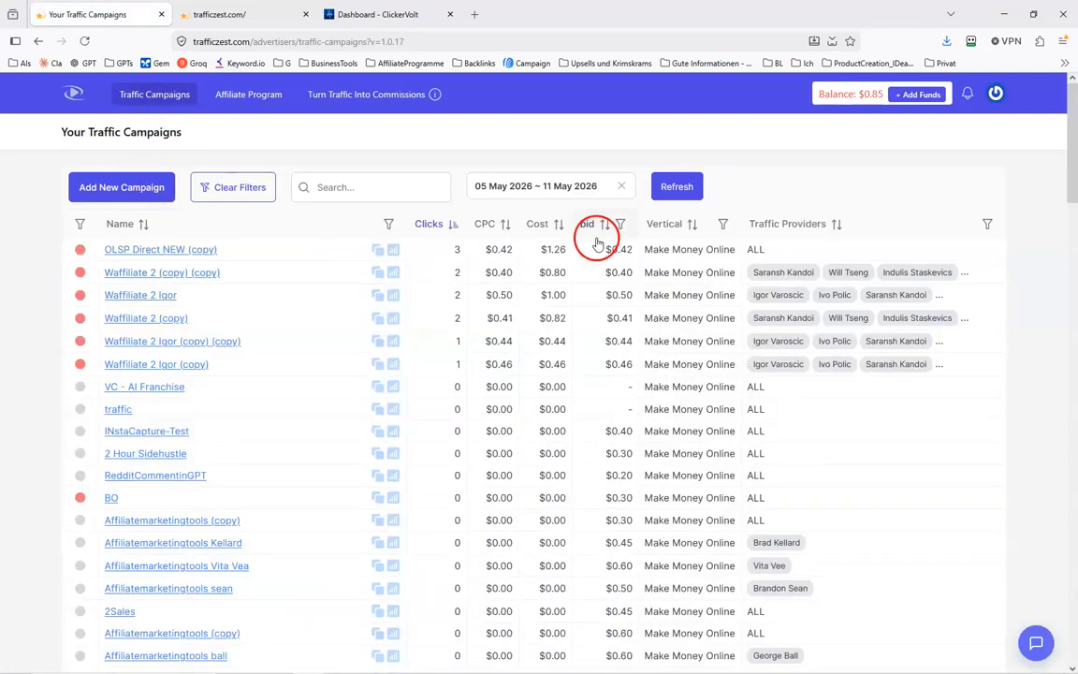
{"action": "left_click_drag", "start_coordinate": [606, 271], "coordinate": [645, 272]}
{"action": "left_click", "coordinate": [620, 270]}
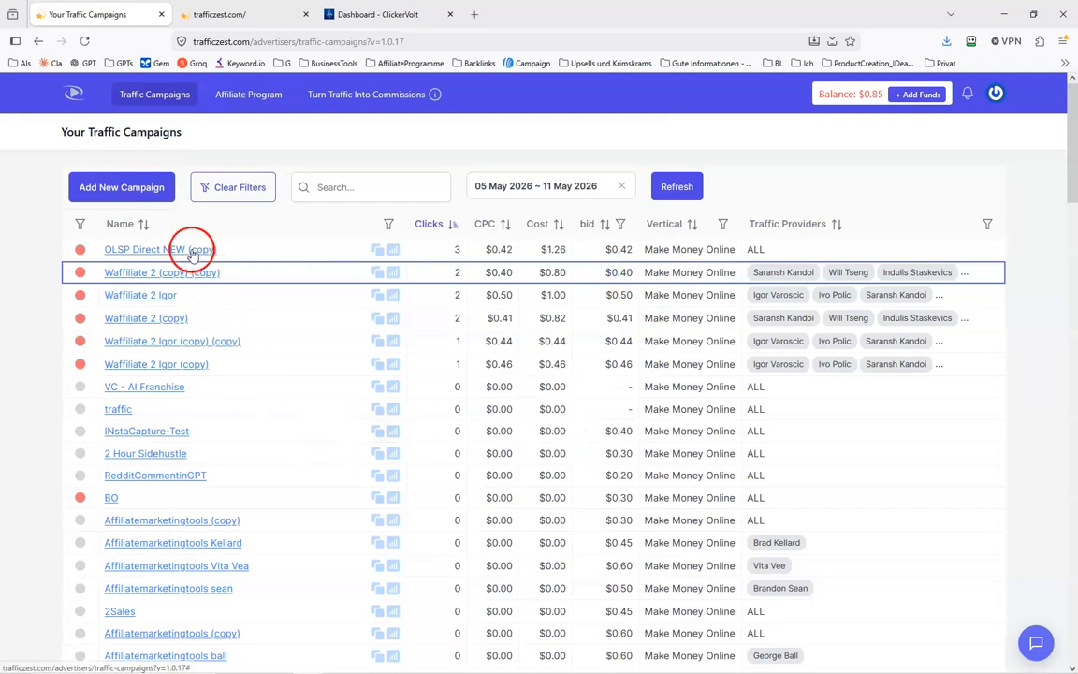
{"action": "left_click", "coordinate": [341, 240]}
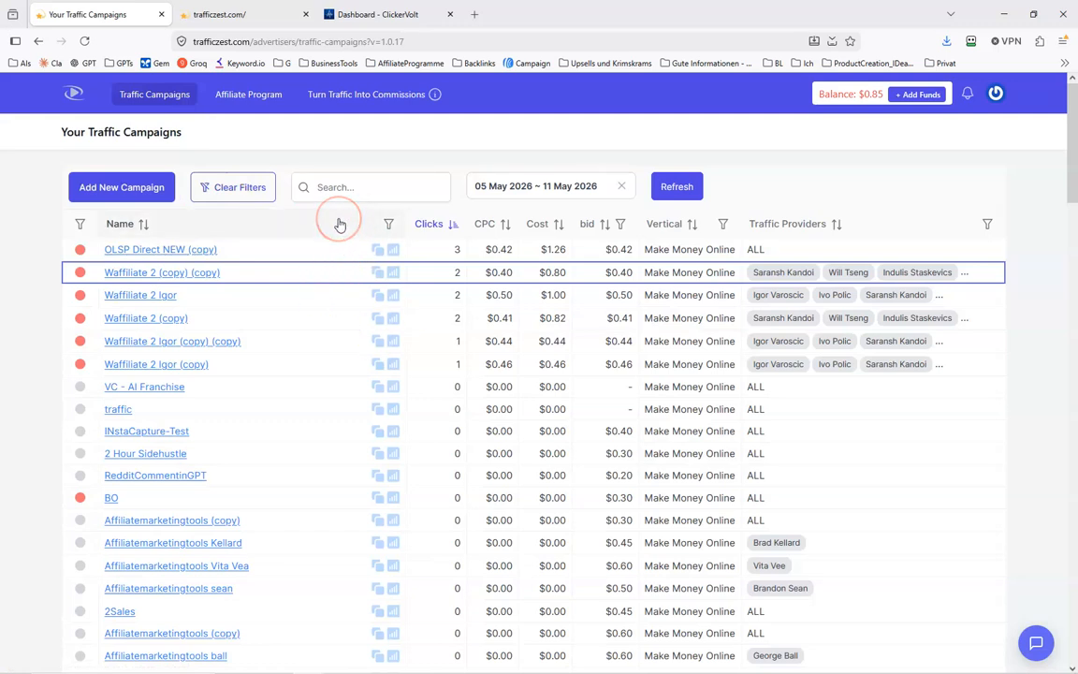